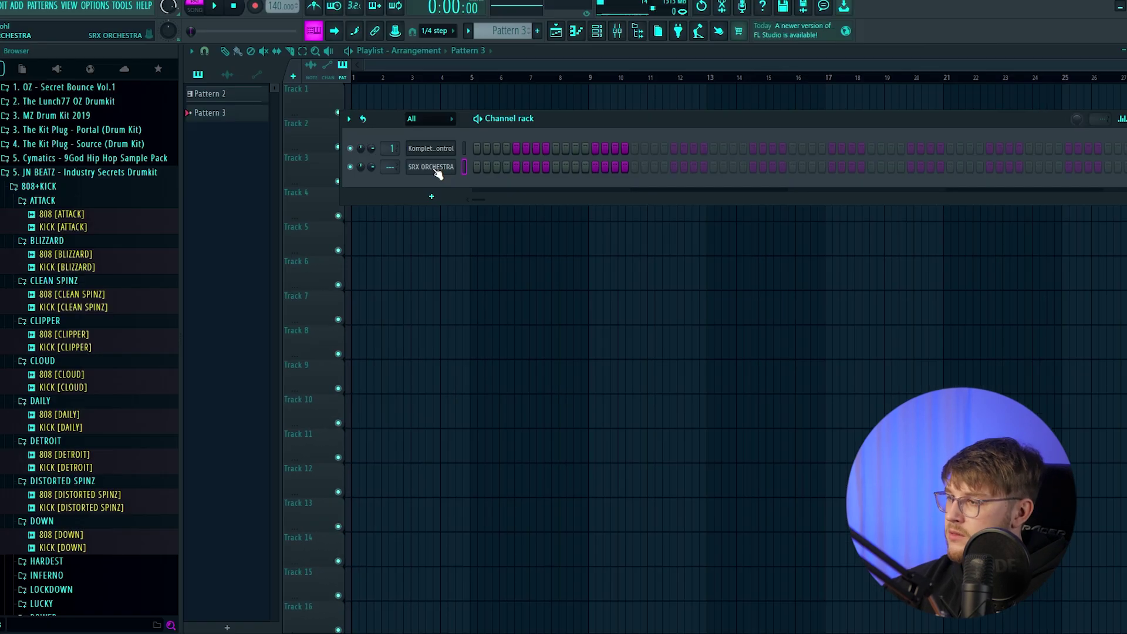
- In the SRX ORCHESTRA piano roll, duplicate the D#5 notes and shorten all eight into short stabs
right_click(452, 166)
click(483, 166)
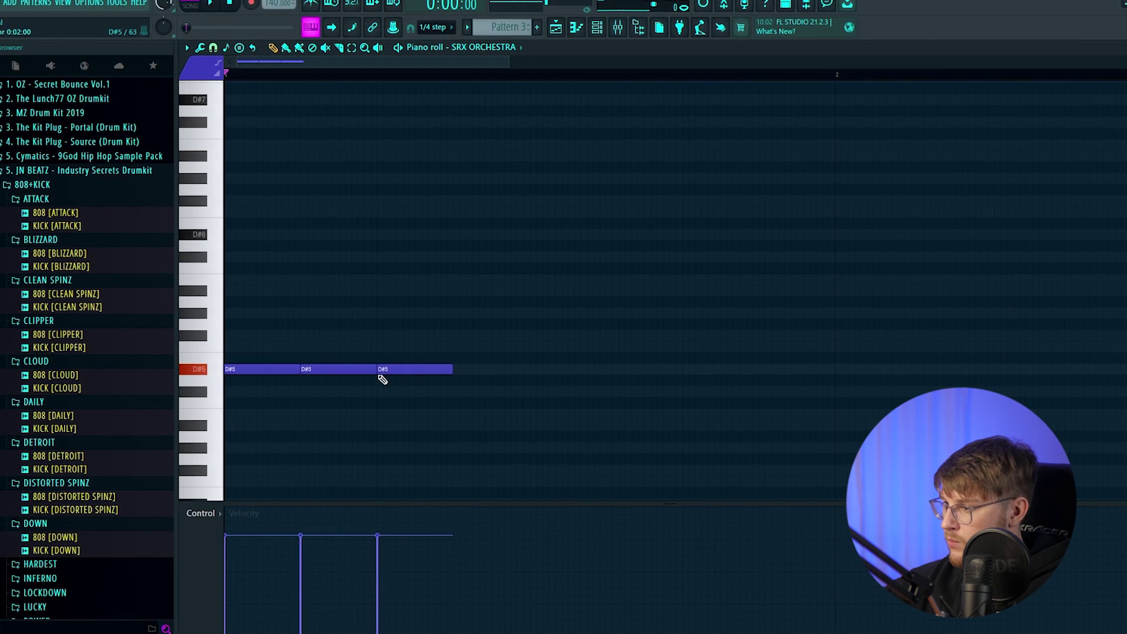
key(ctrl+b)
scroll(574, 408, down, 1)
click(587, 402)
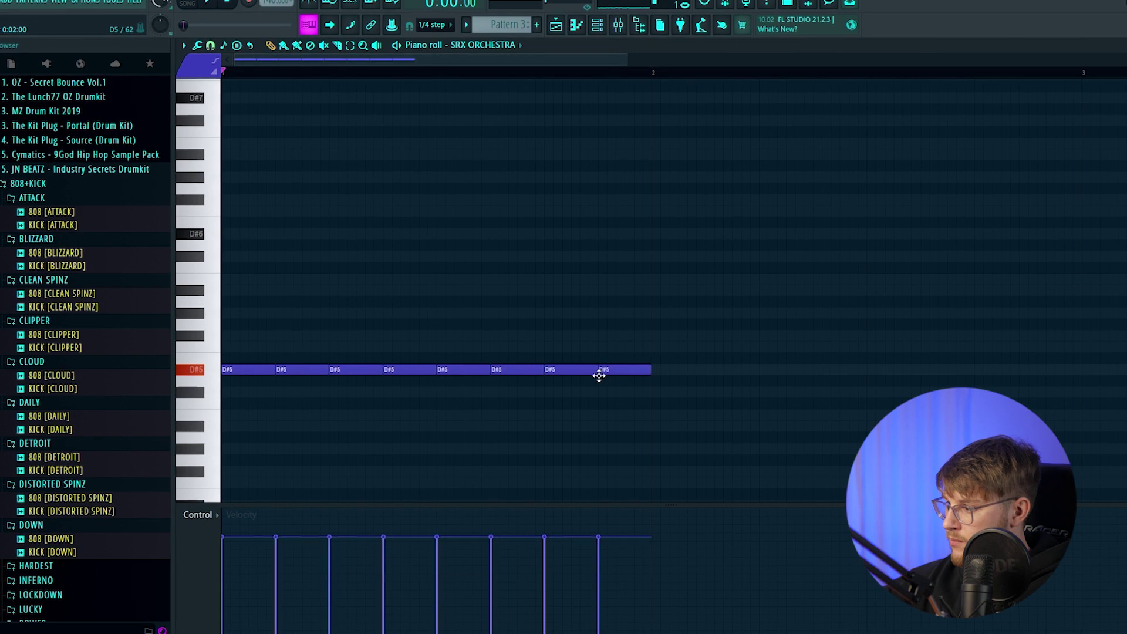
drag(695, 406, 234, 344)
scroll(234, 344, up, 3)
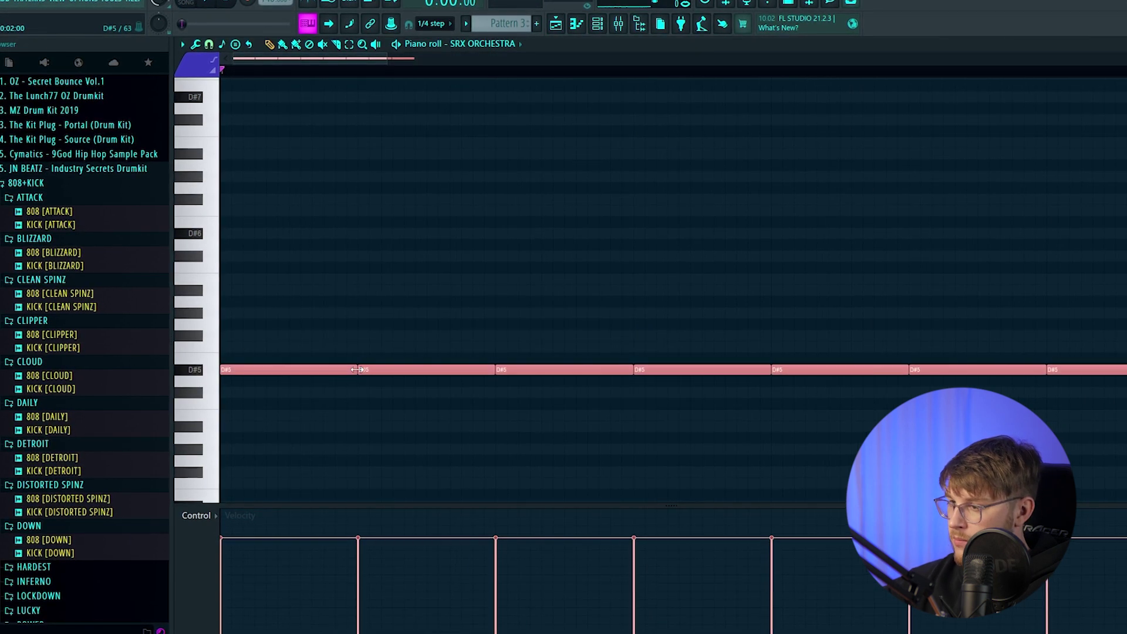
drag(357, 369, 253, 372)
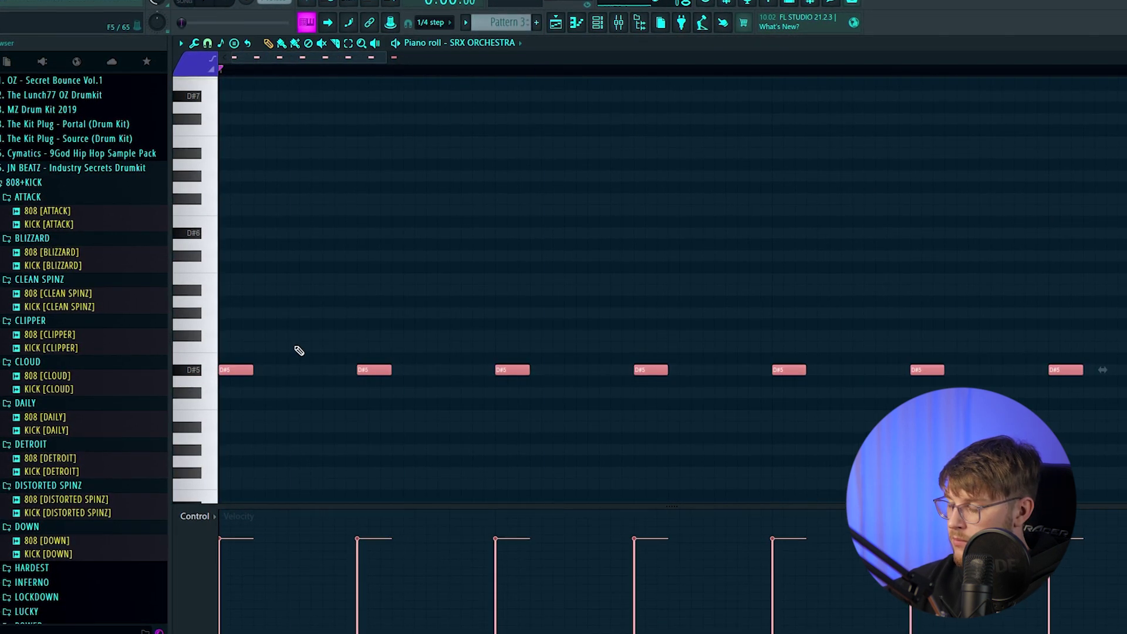
- Add a long A#4 note below the D#5 stabs and replay the melody
scroll(388, 322, down, 3)
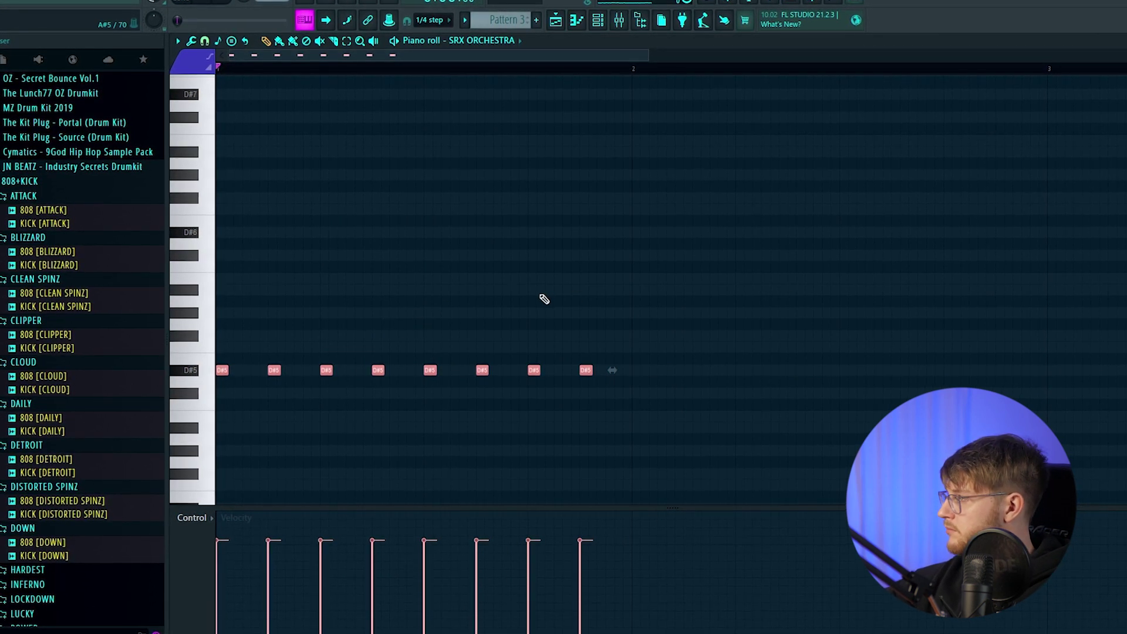
click(378, 430)
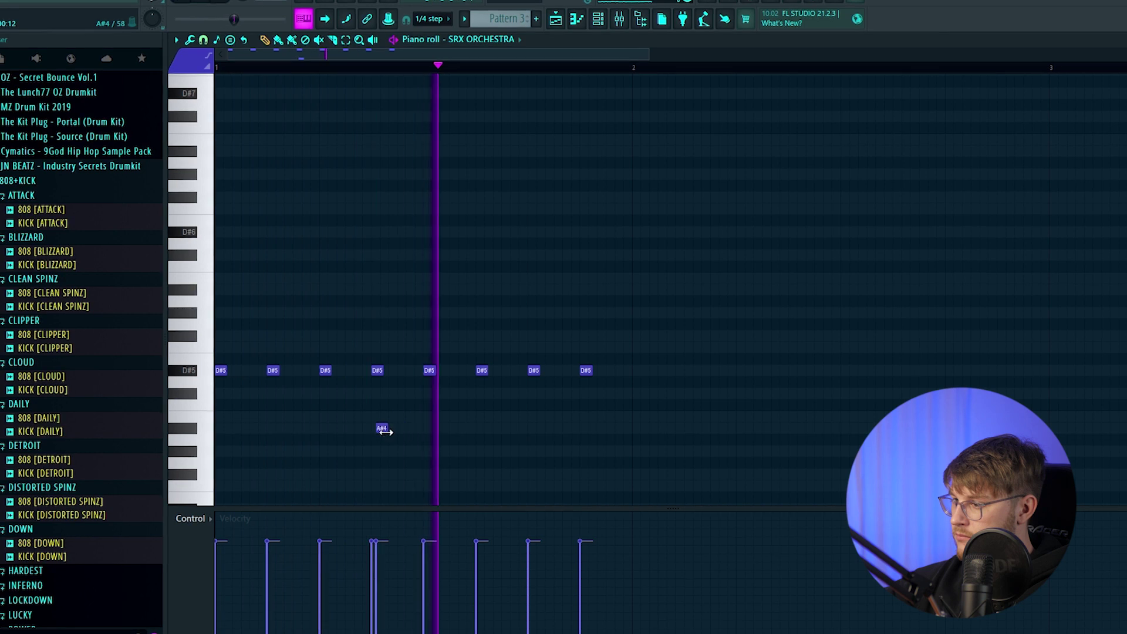
key(space)
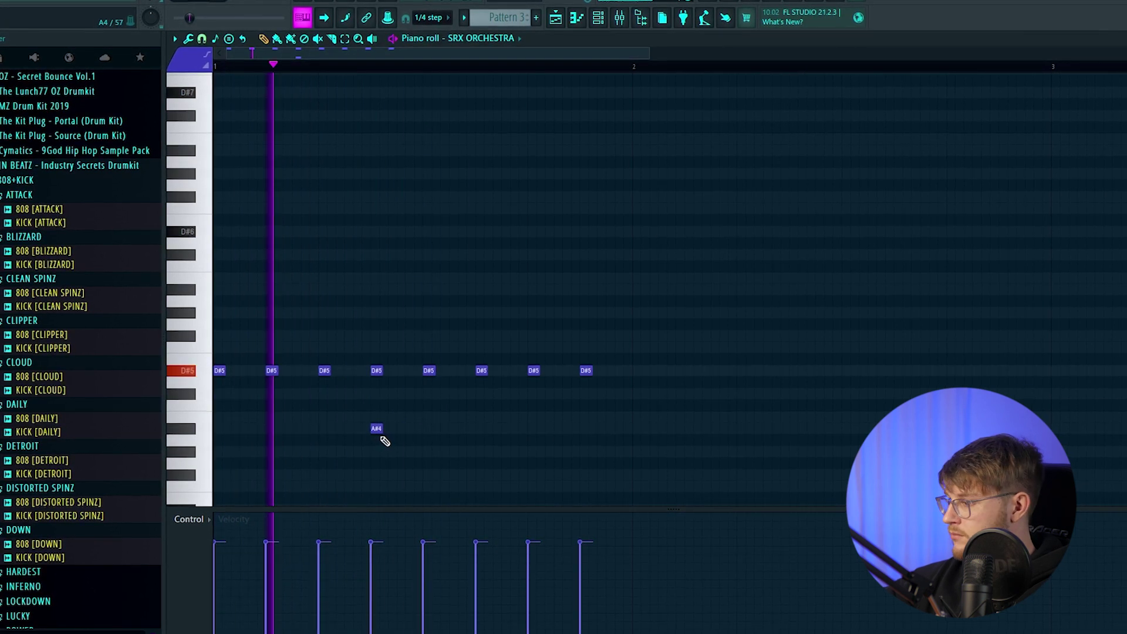
key(space)
drag(507, 437, 524, 433)
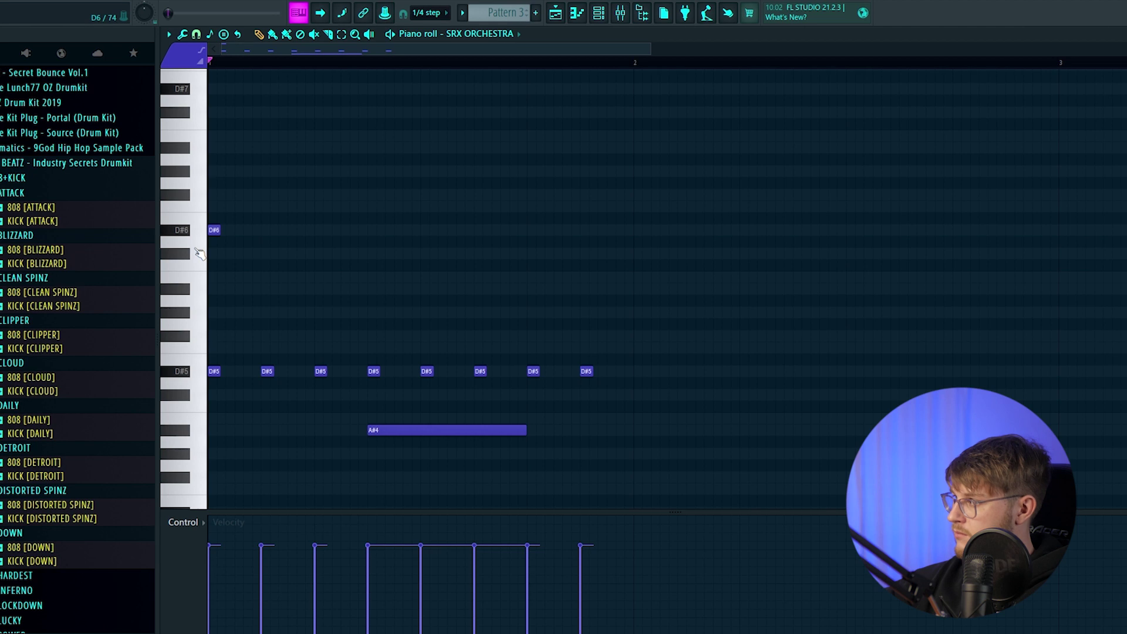
- Write the upper line of alternating A#5 and B5 notes, nudging the last B5 slightly later
scroll(270, 288, up, 2)
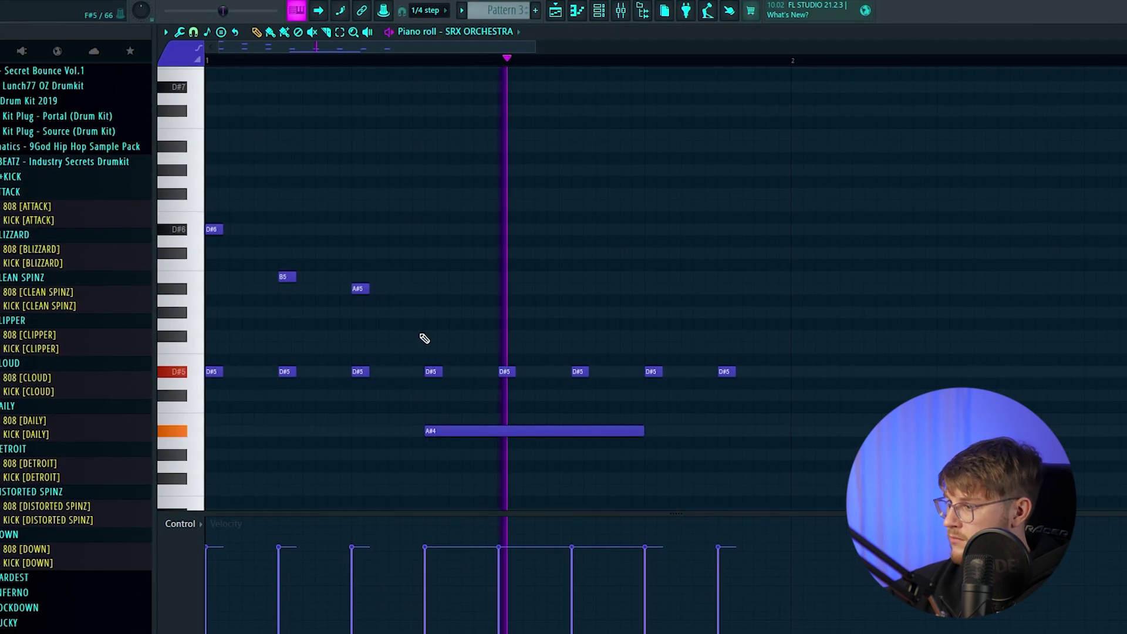
click(432, 290)
key(space)
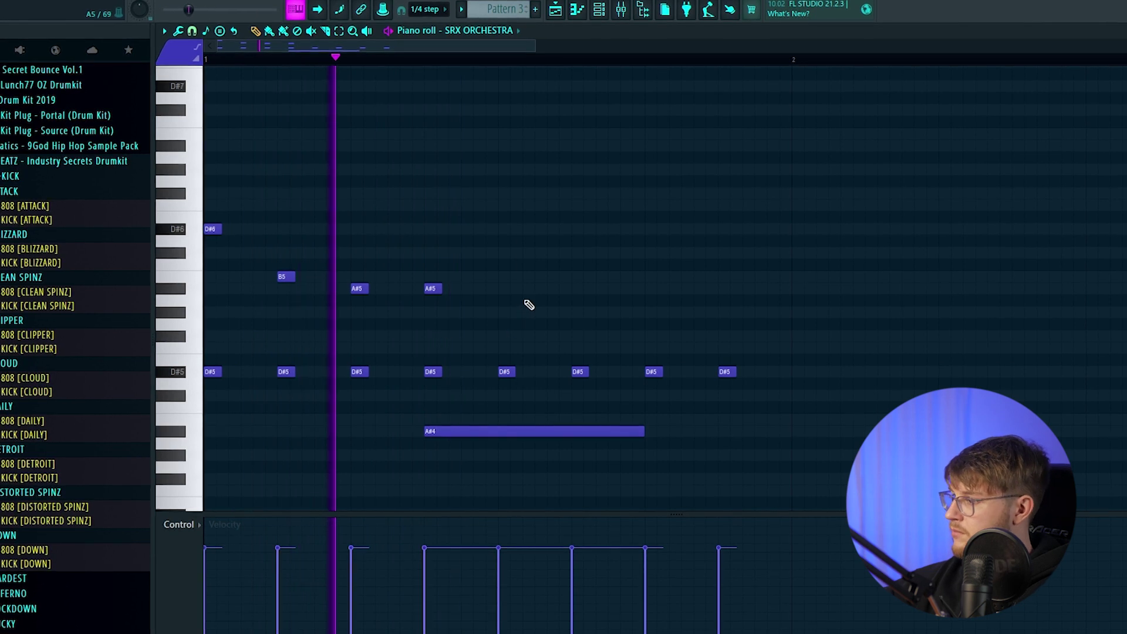
click(498, 275)
key(space)
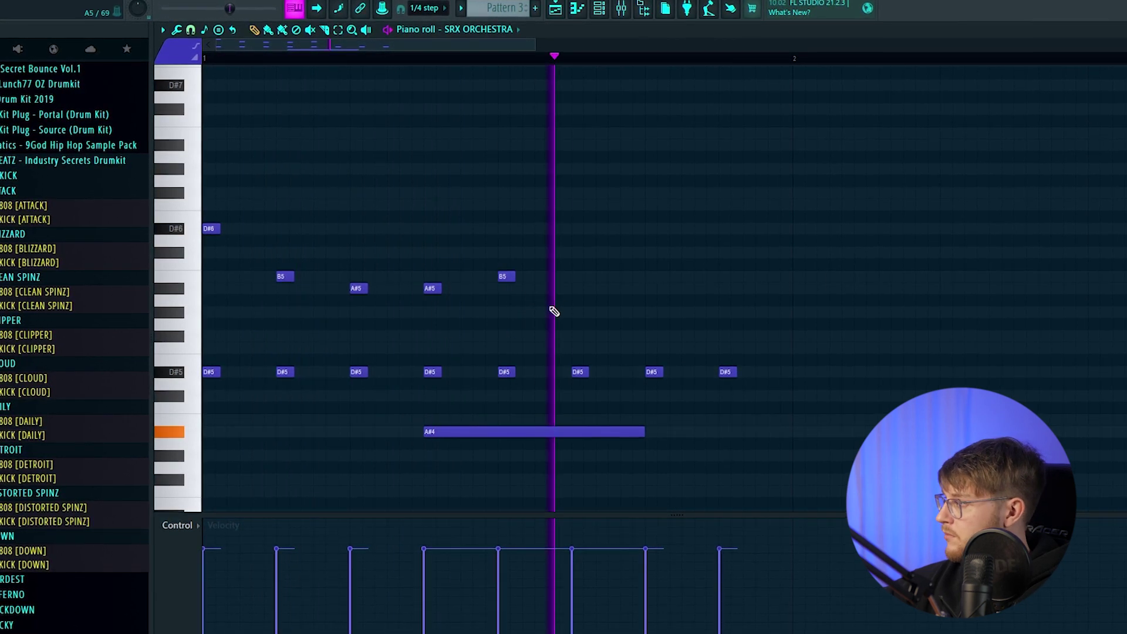
click(578, 288)
click(647, 276)
key(space)
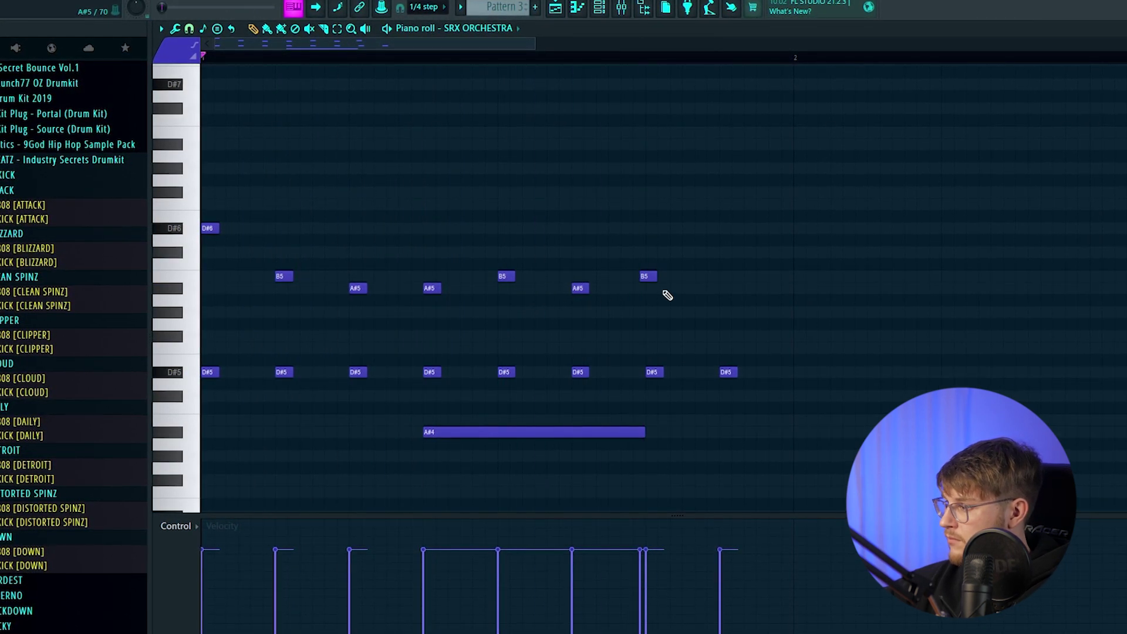
drag(648, 275, 655, 277)
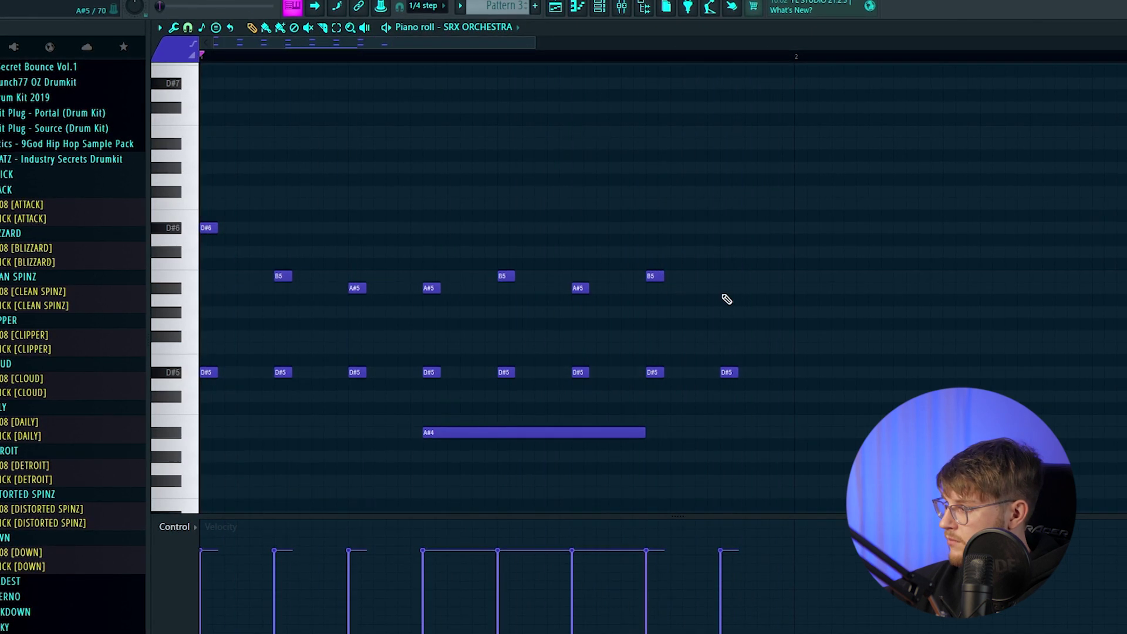
click(723, 288)
- Try a C#6 note, remove it, and select all the melody notes
scroll(654, 450, down, 2)
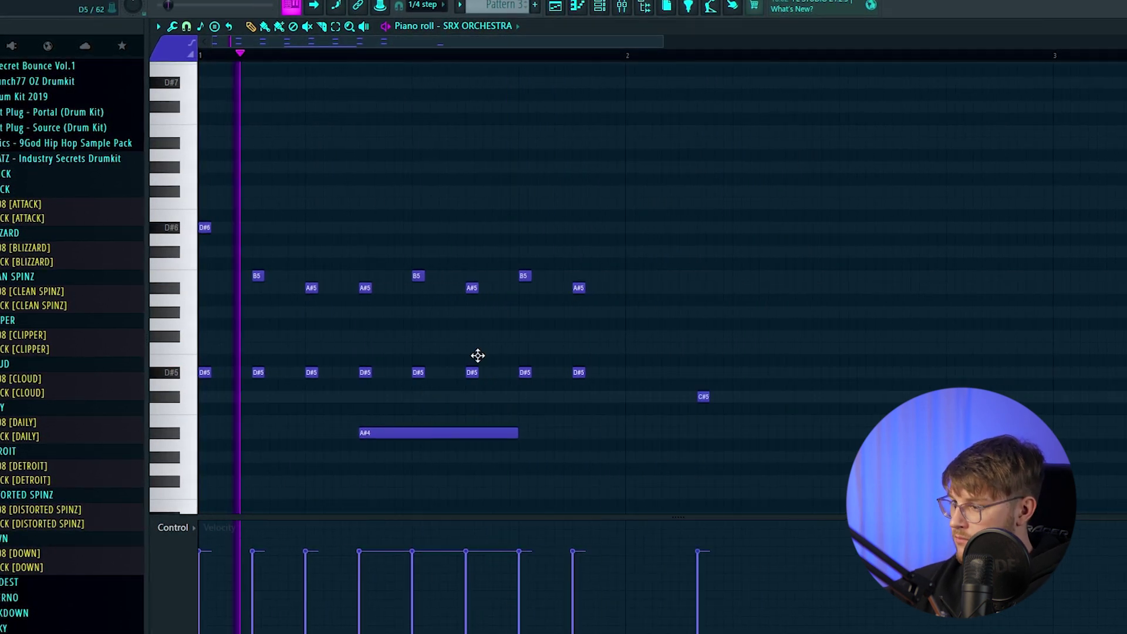
click(703, 251)
right_click(703, 251)
key(ctrl+a)
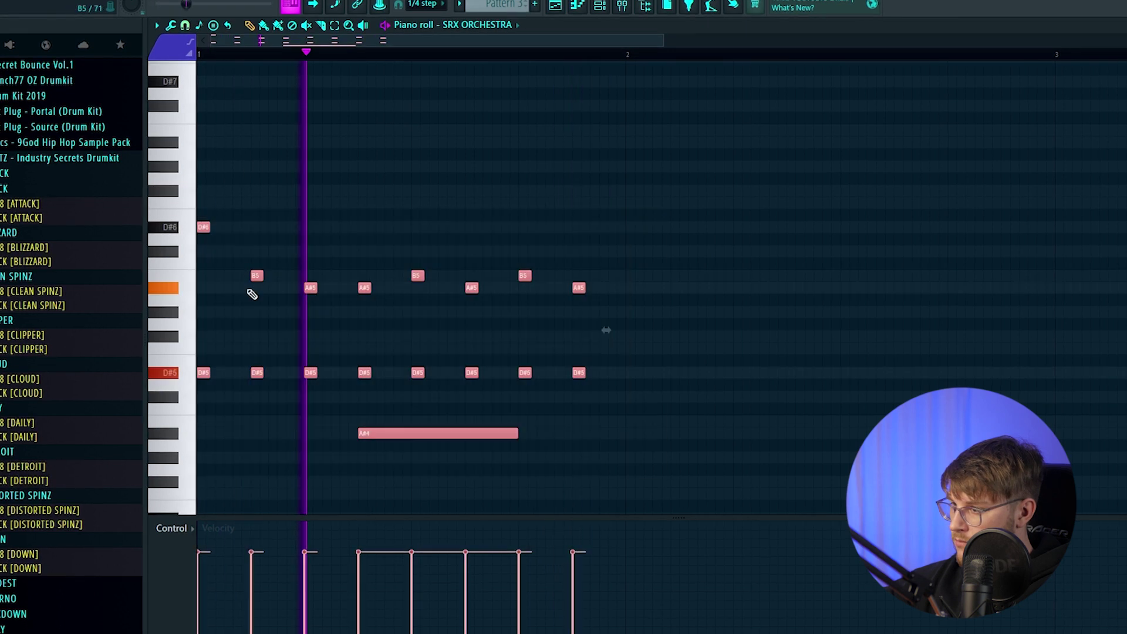
- Duplicate the SRX Orchestra melody to four bars and inspect SoundShifter on the Melody_MIDI insert
key(ctrl+b)
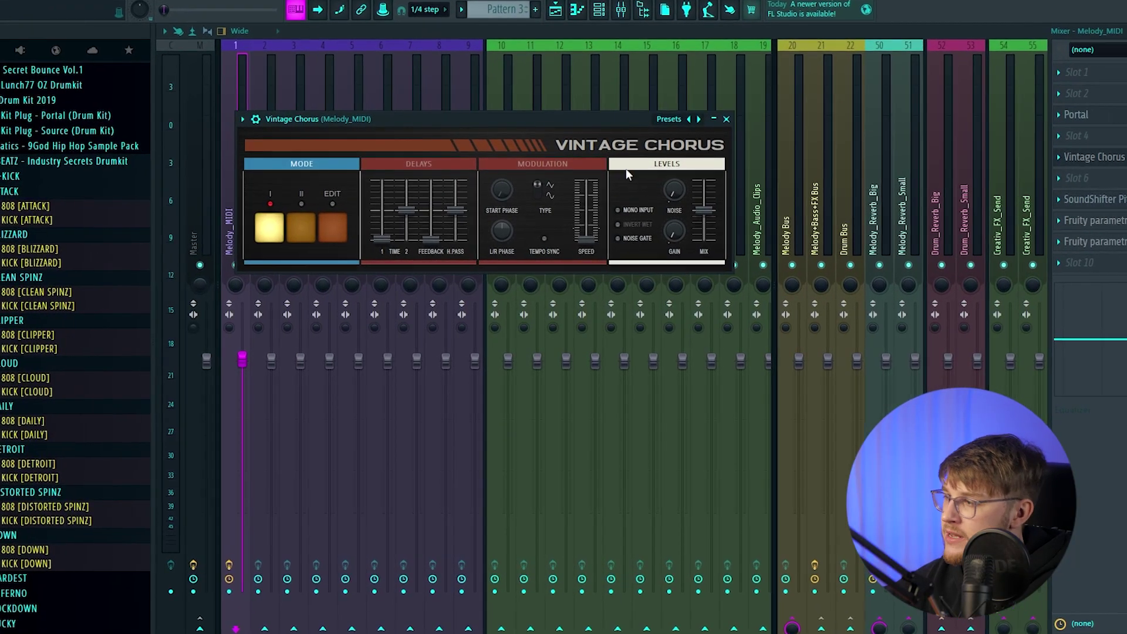
click(1088, 199)
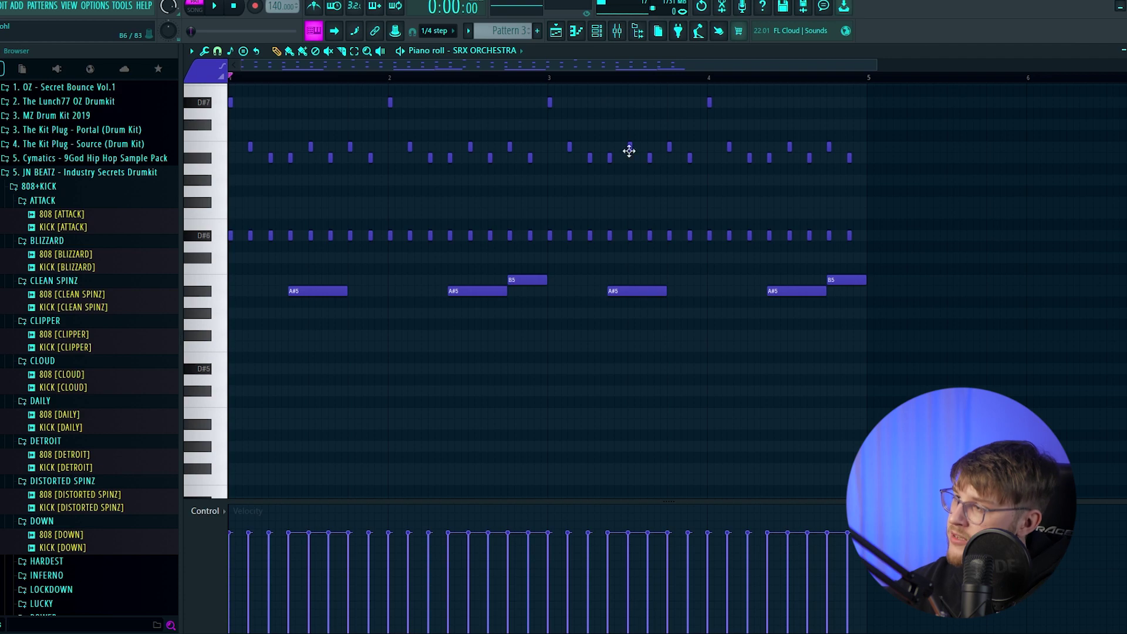
click(624, 34)
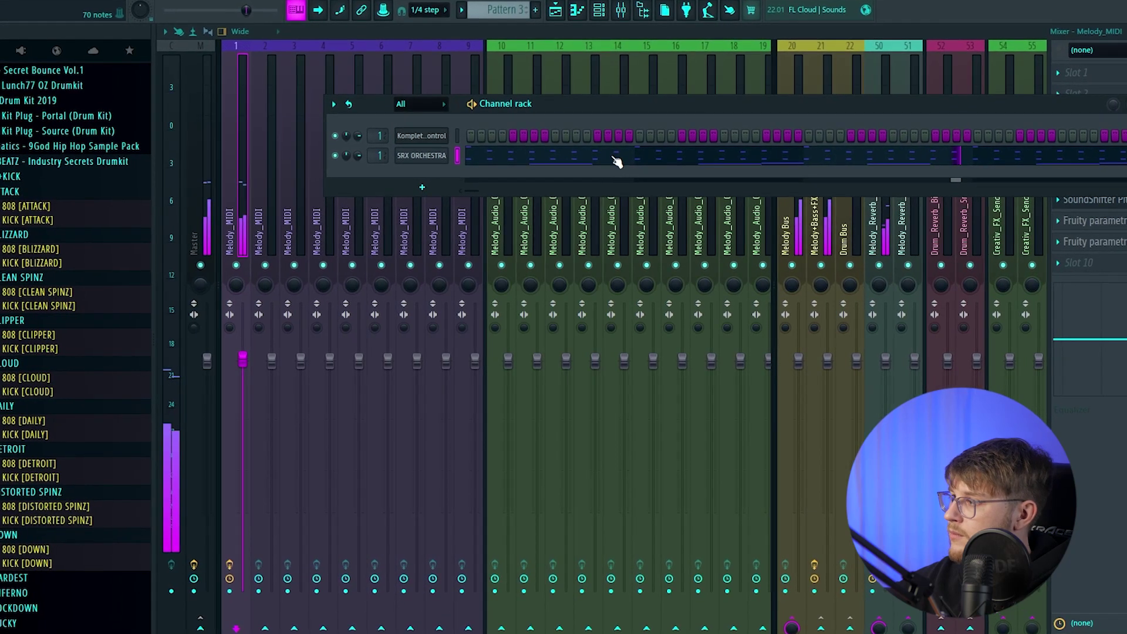
click(618, 159)
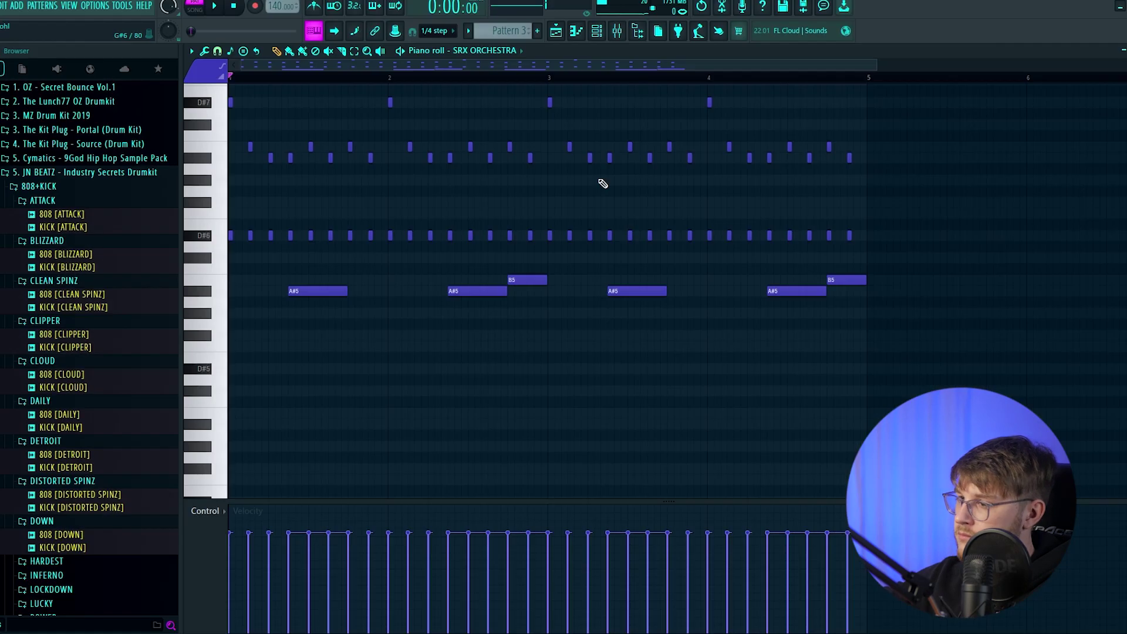
click(617, 31)
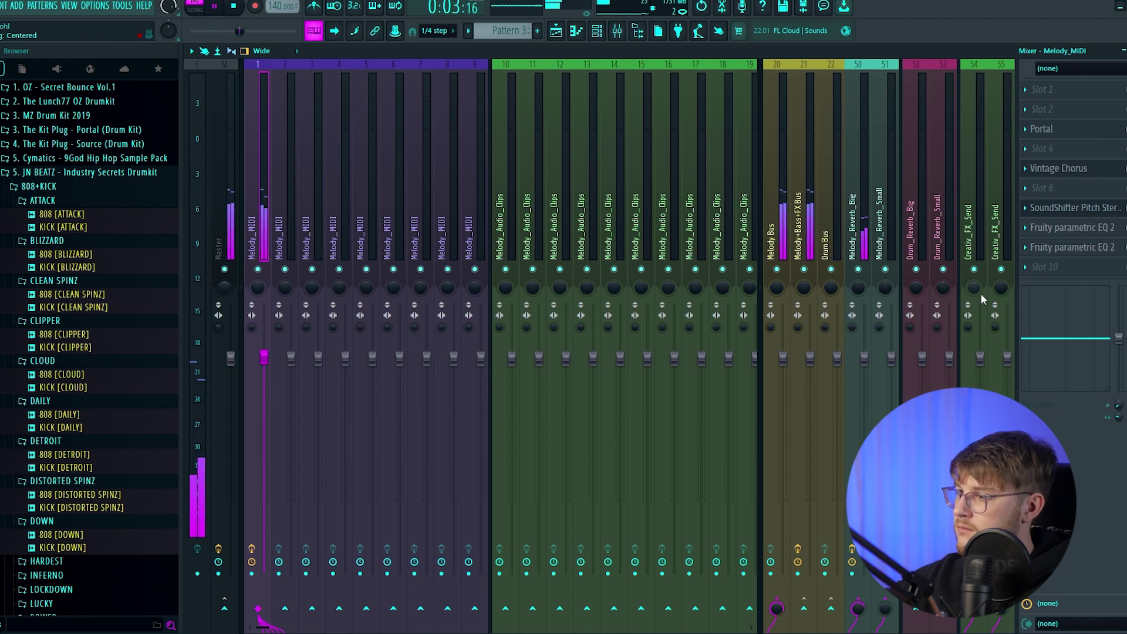
- Stop playback and inspect the melody's Parametric EQ 2 and Melody_Reverb_Big's ValhallaVintageVerb
key(space)
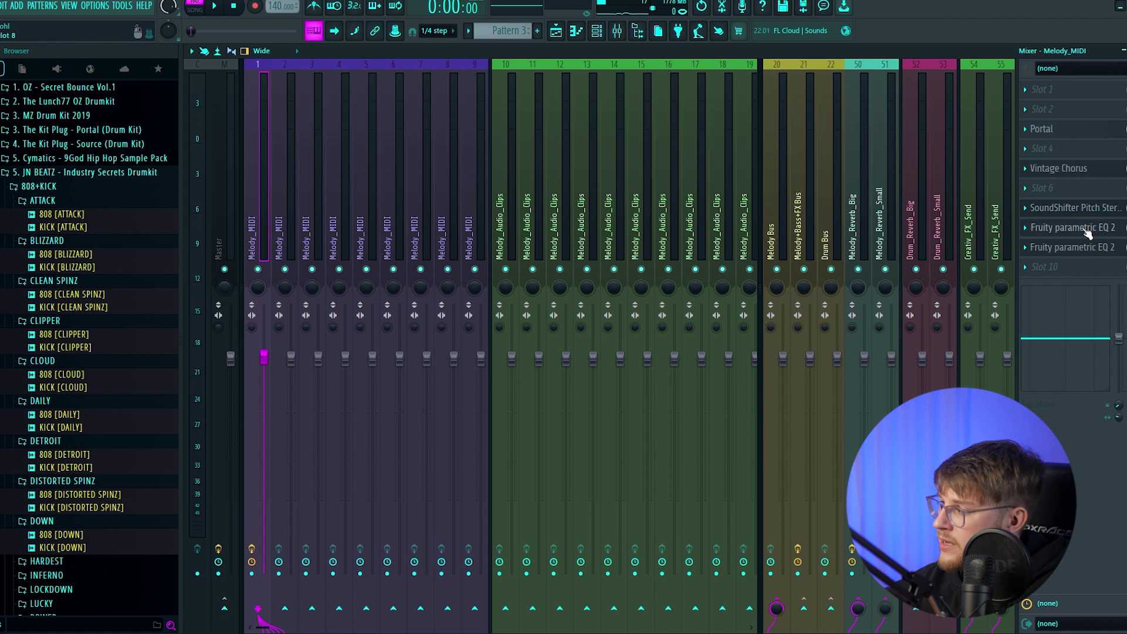
click(1084, 230)
click(1084, 230)
click(1084, 230)
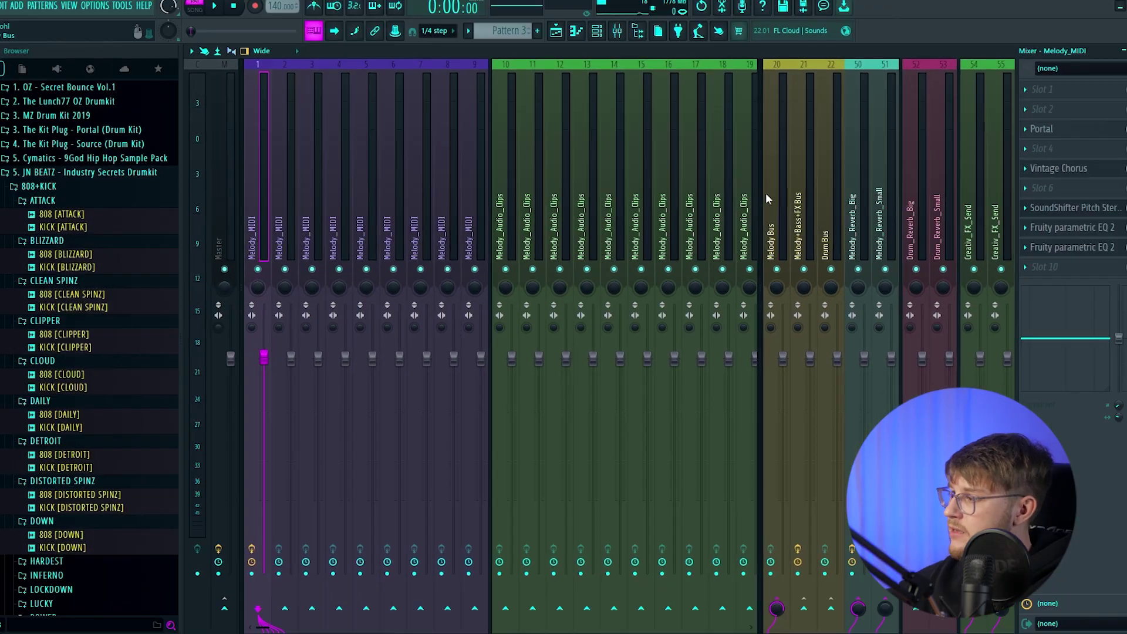
click(851, 187)
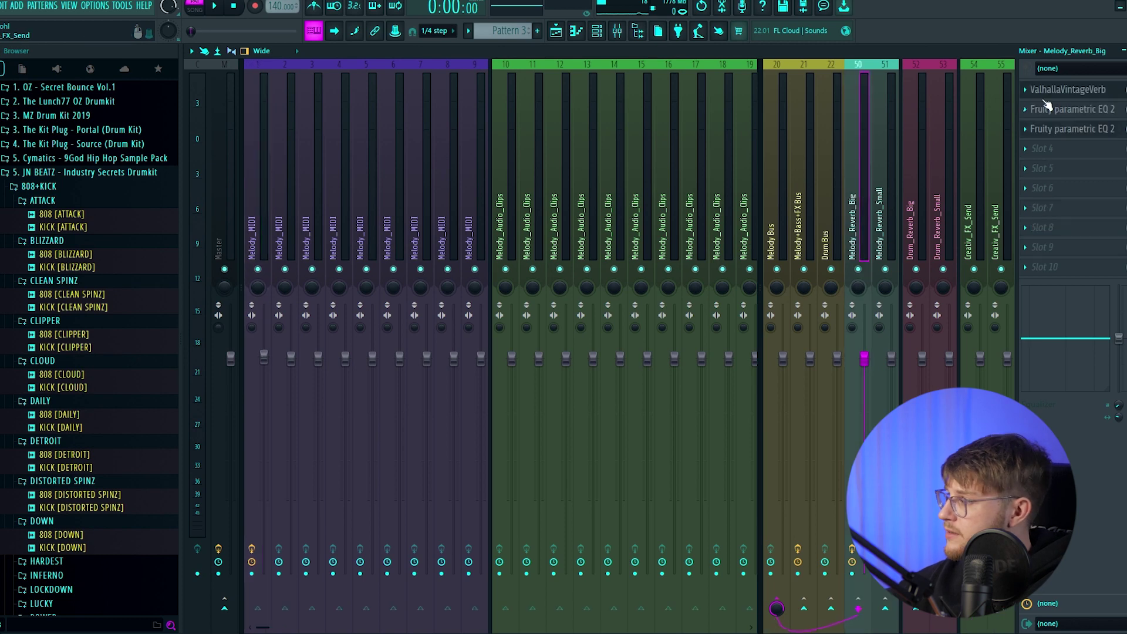
click(1062, 92)
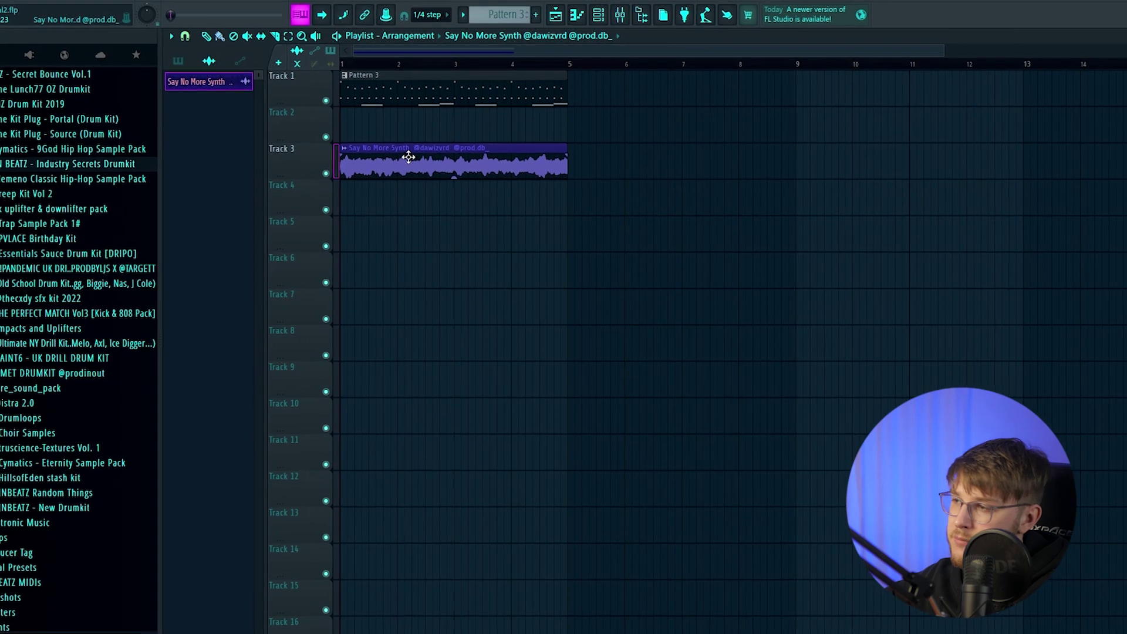
- Open the Say No More Synth clip's sample settings from the Playlist, then close them
double_click(420, 160)
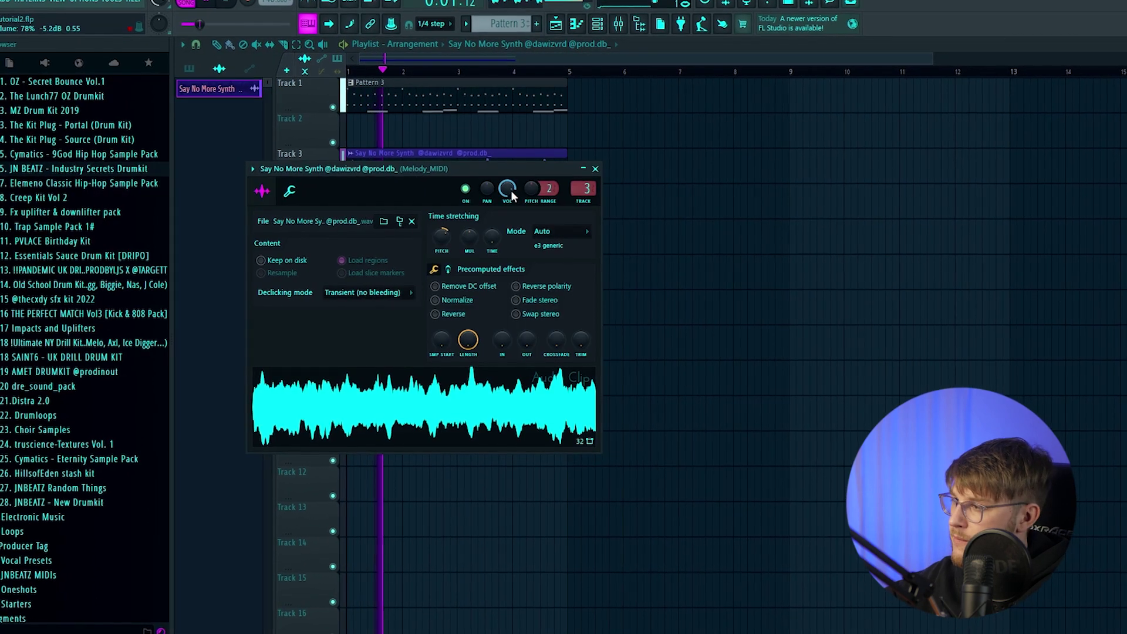
click(595, 166)
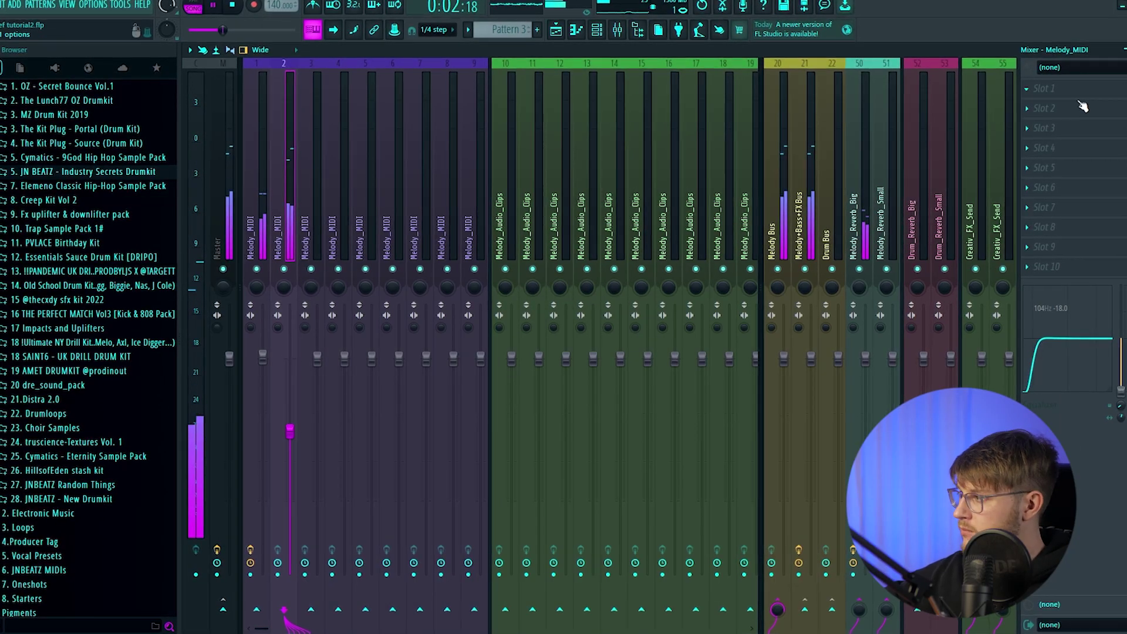
- Load Portal into Melody_MIDI slot 2, try SUCH A DRAG, then settle on the GRAIN RUNNER preset
click(1083, 107)
mouse_move(1012, 118)
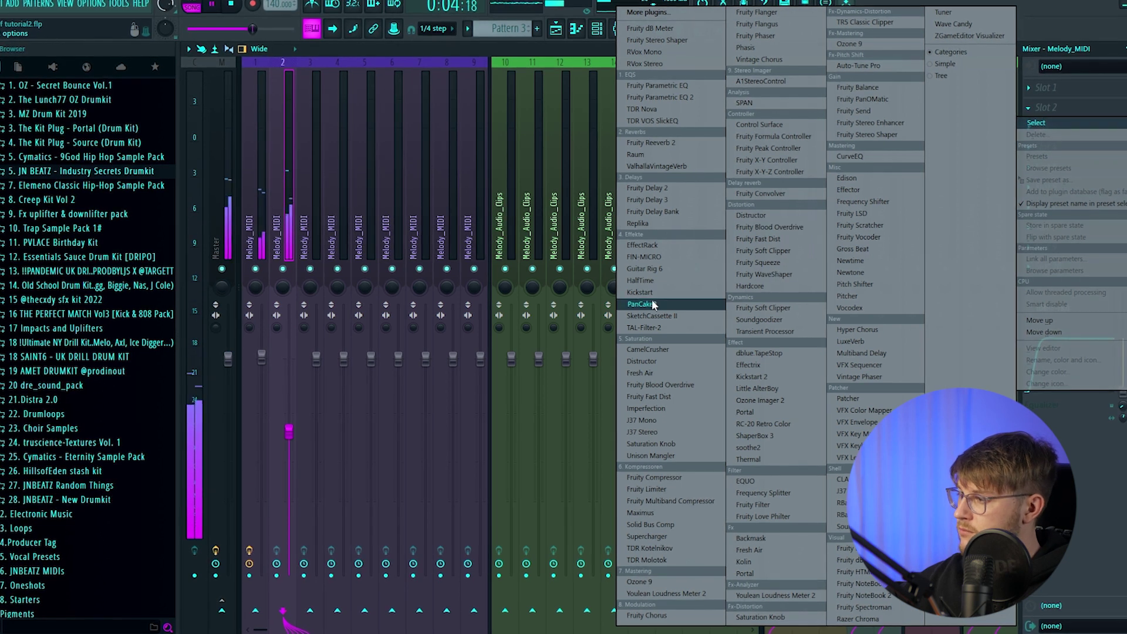
click(766, 412)
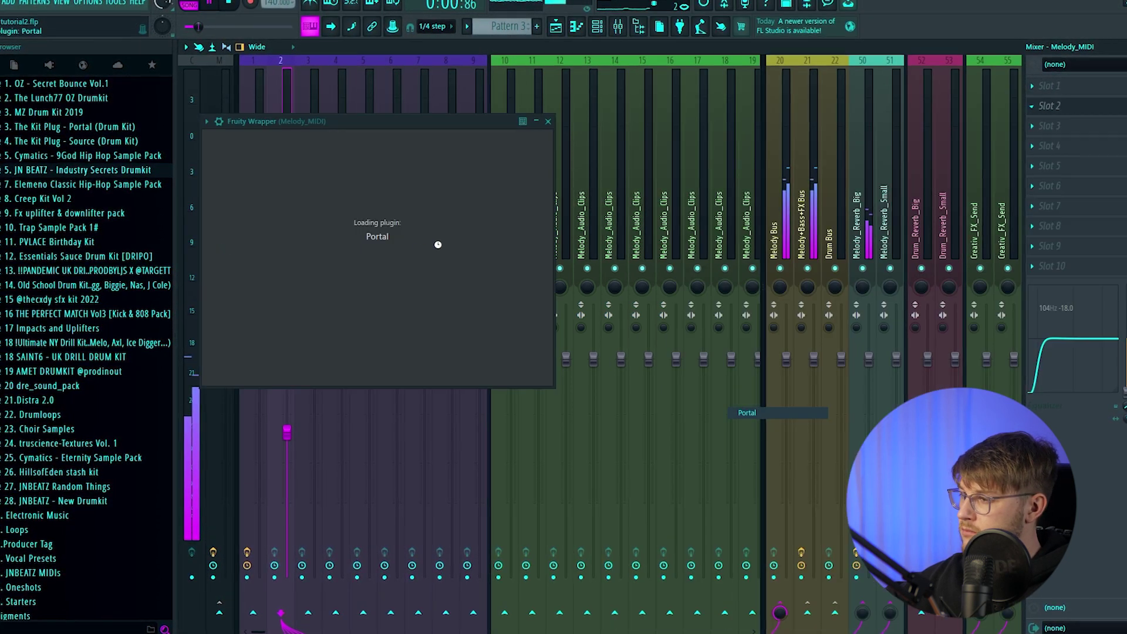
click(818, 142)
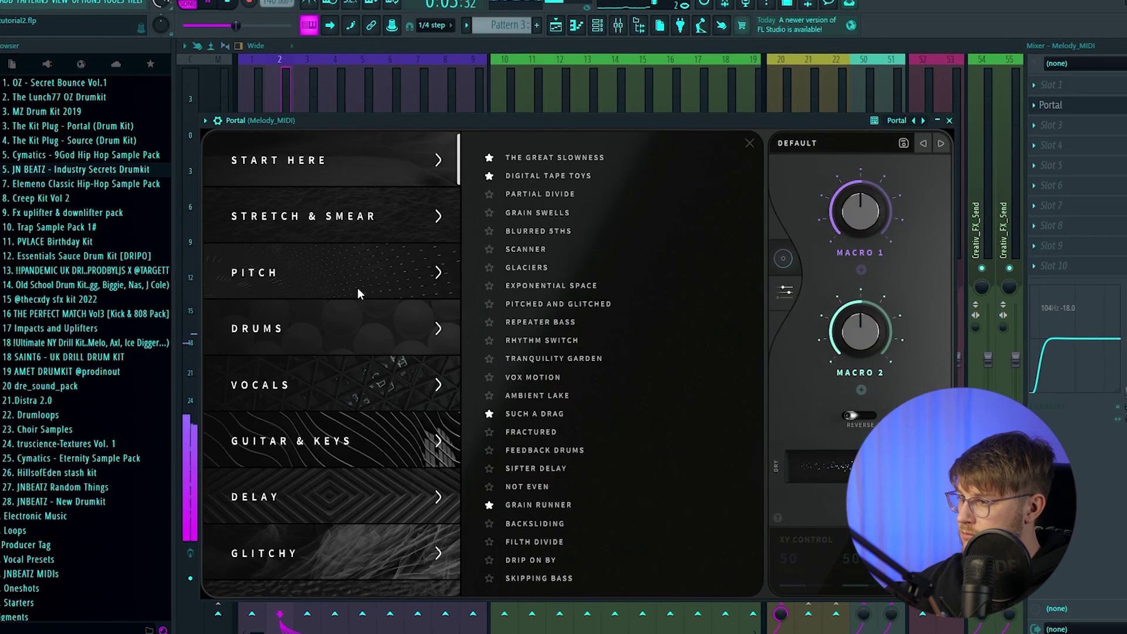
click(546, 414)
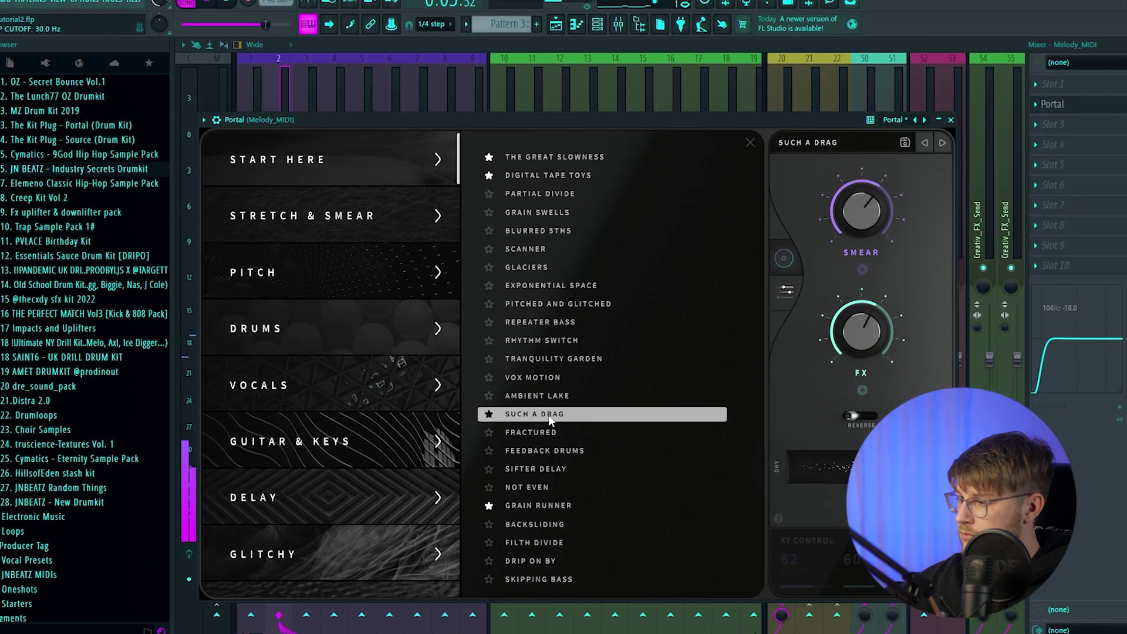
click(544, 508)
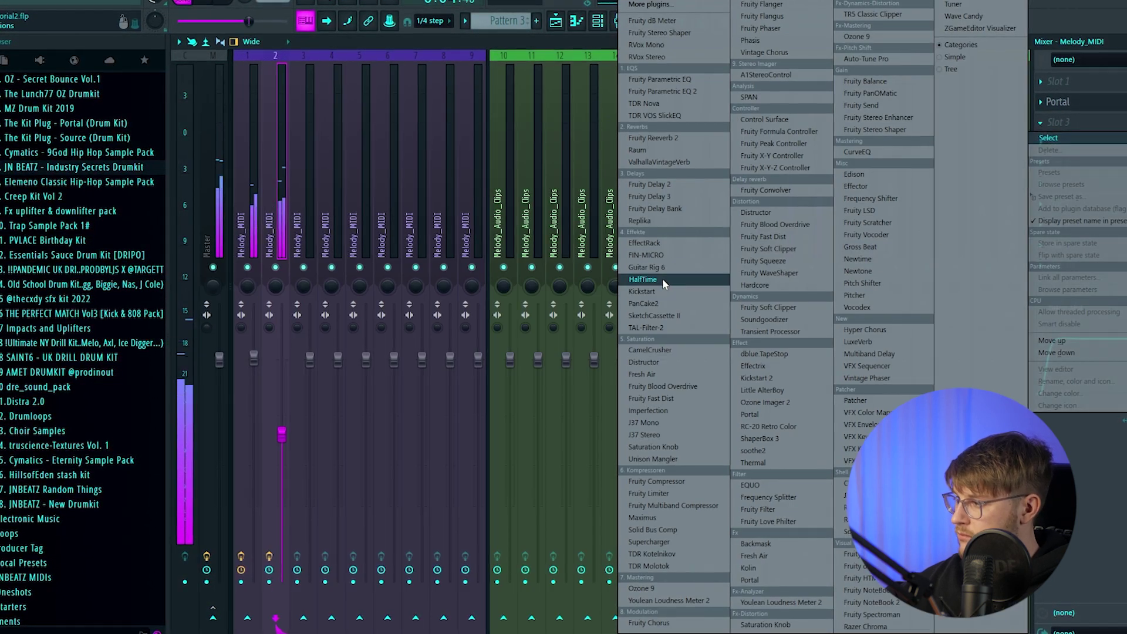
- Add HalfTime and SoundShifter Pitch to the Melody_MIDI insert
click(662, 279)
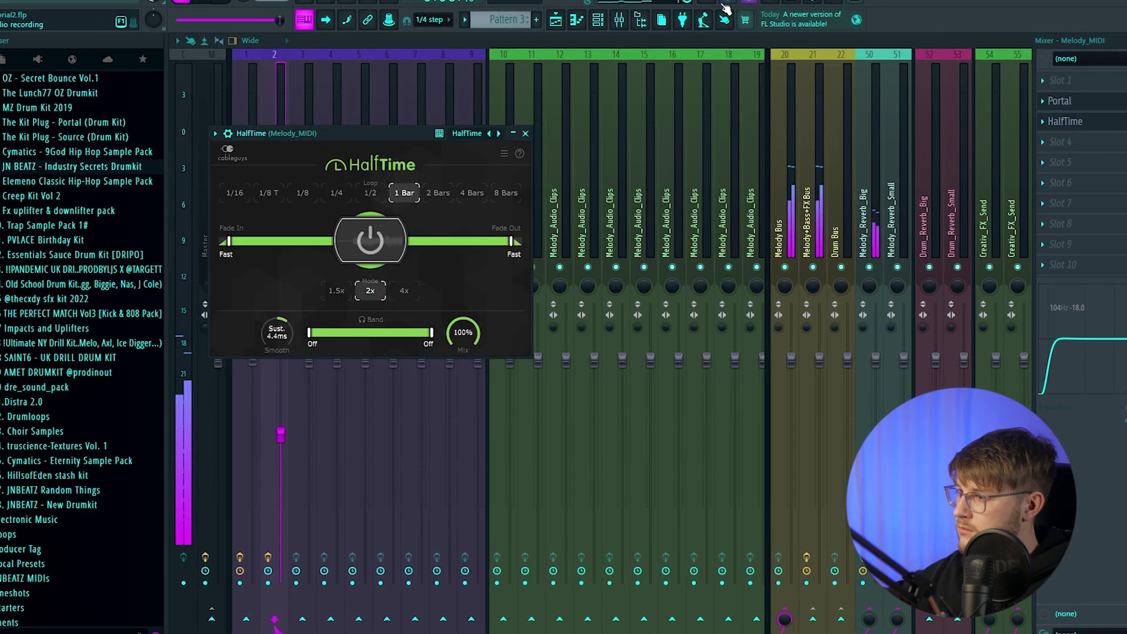
click(1063, 181)
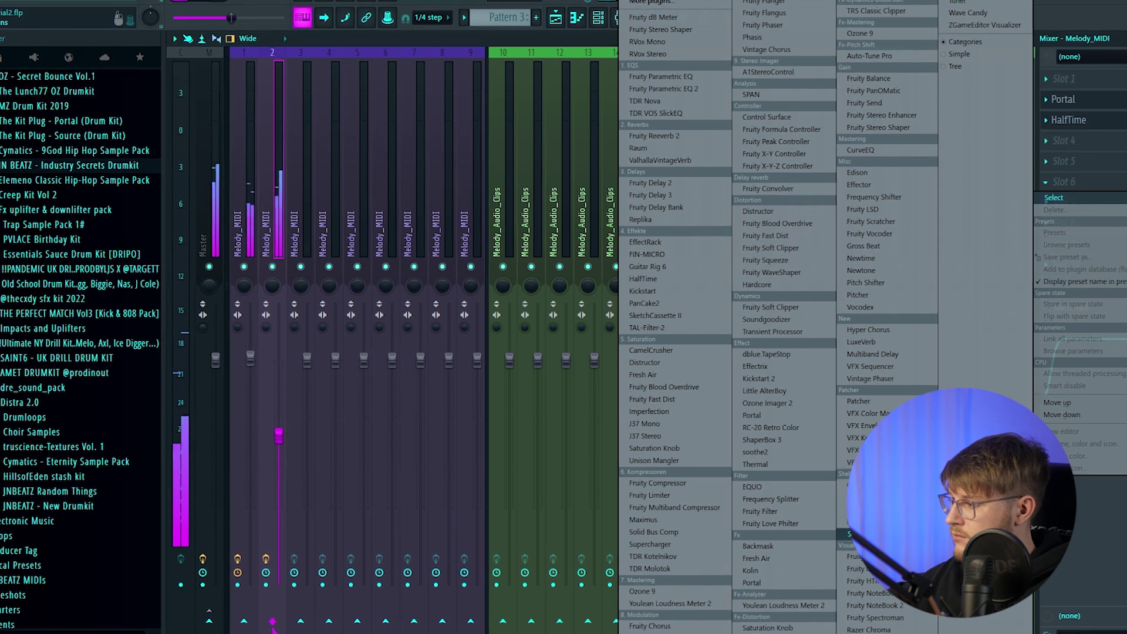
click(868, 533)
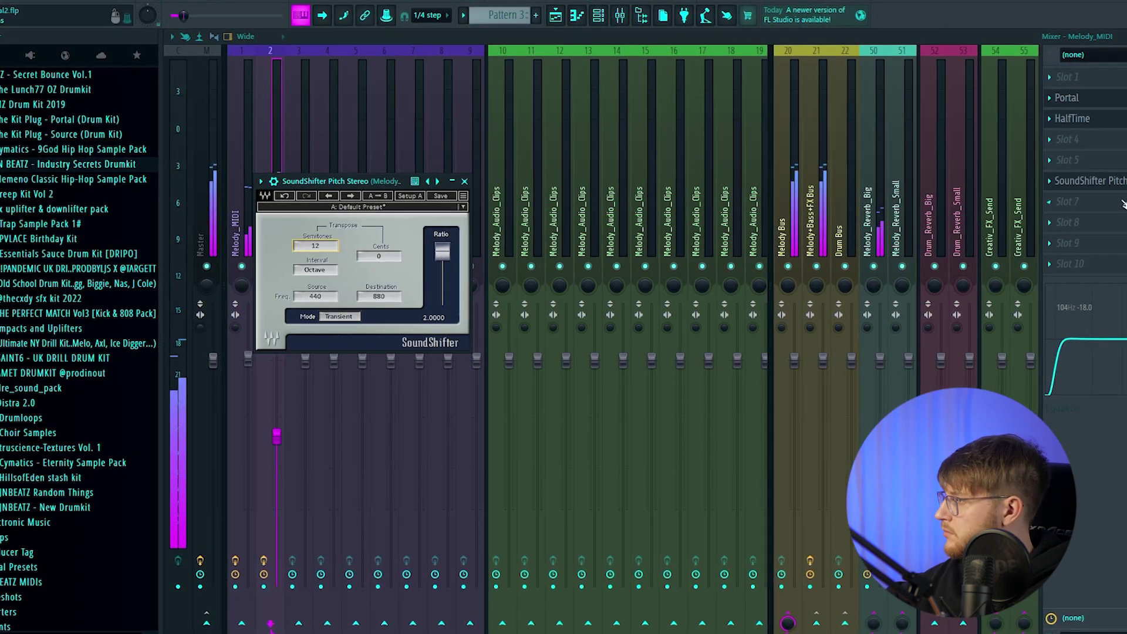
click(1115, 181)
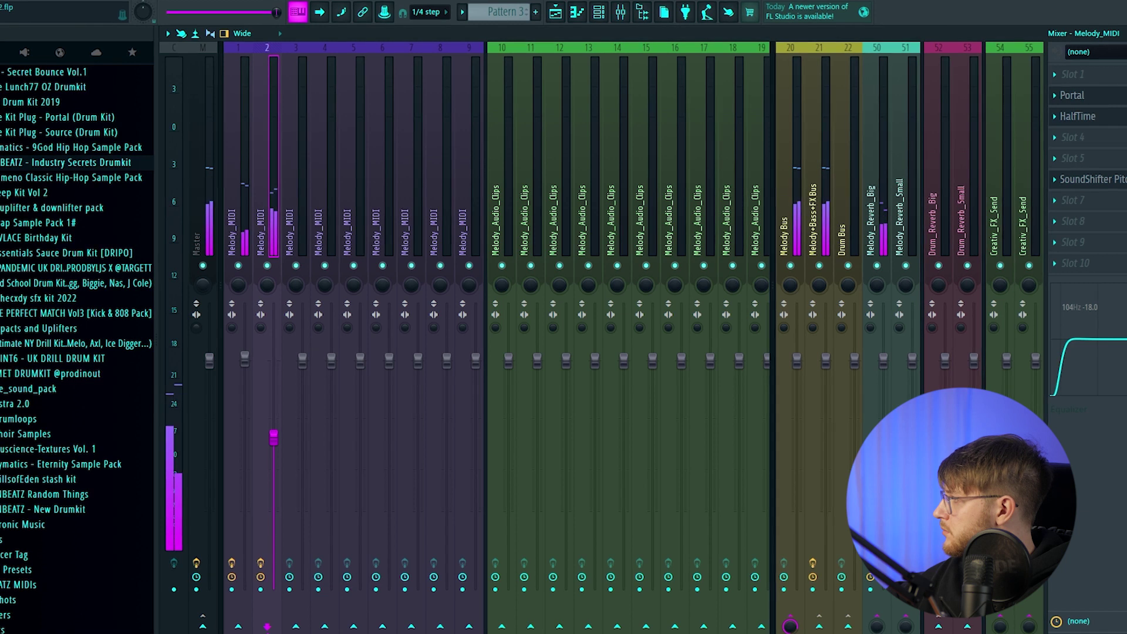
- Add a Fruity Parametric EQ 2 ahead of HalfTime using the 0_20Hz+18Hz preset
click(1073, 200)
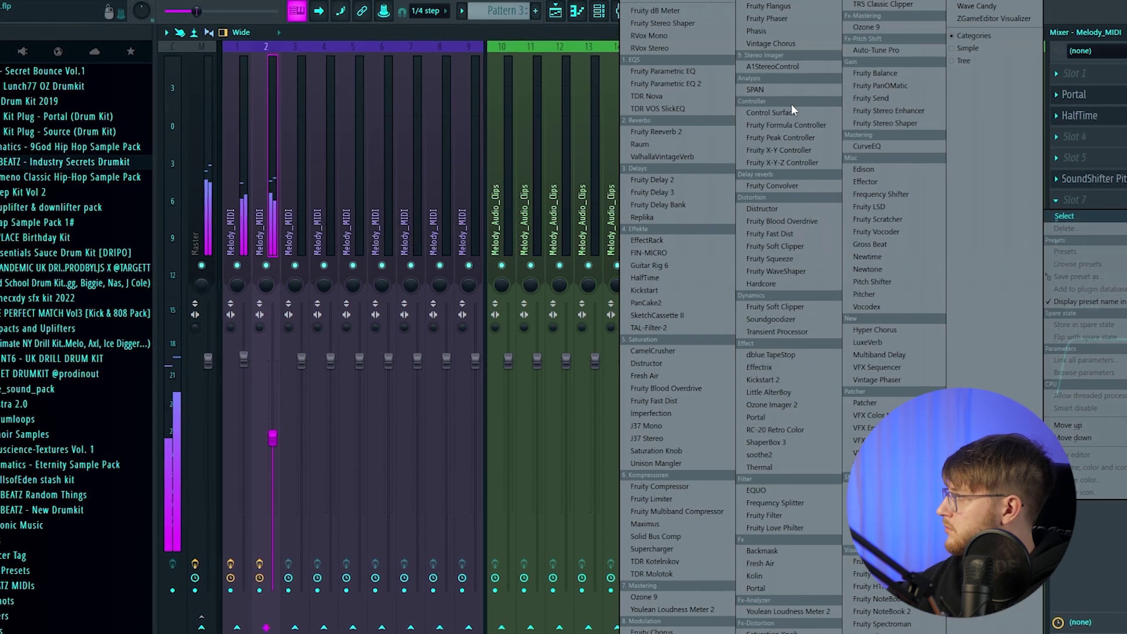
click(721, 83)
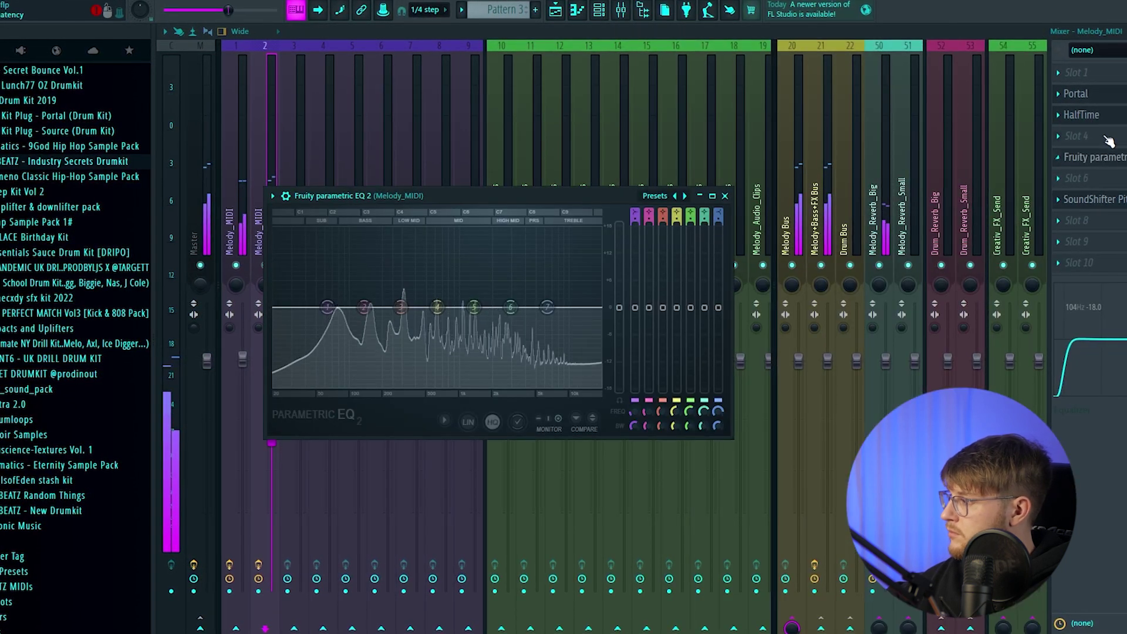
drag(1109, 119, 1109, 138)
click(685, 196)
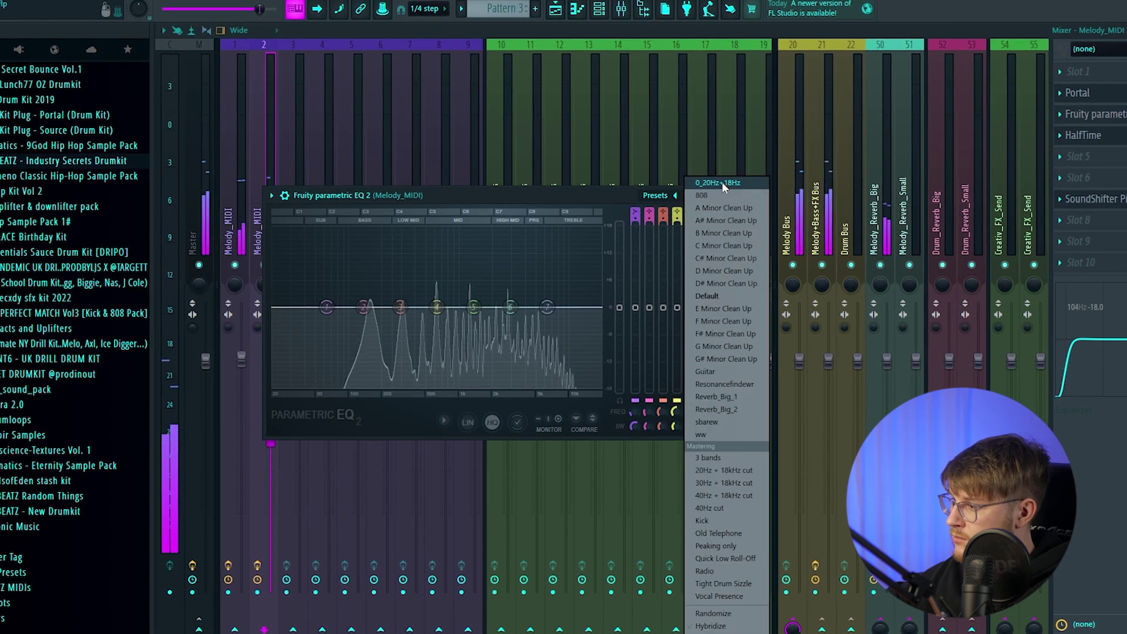
click(721, 183)
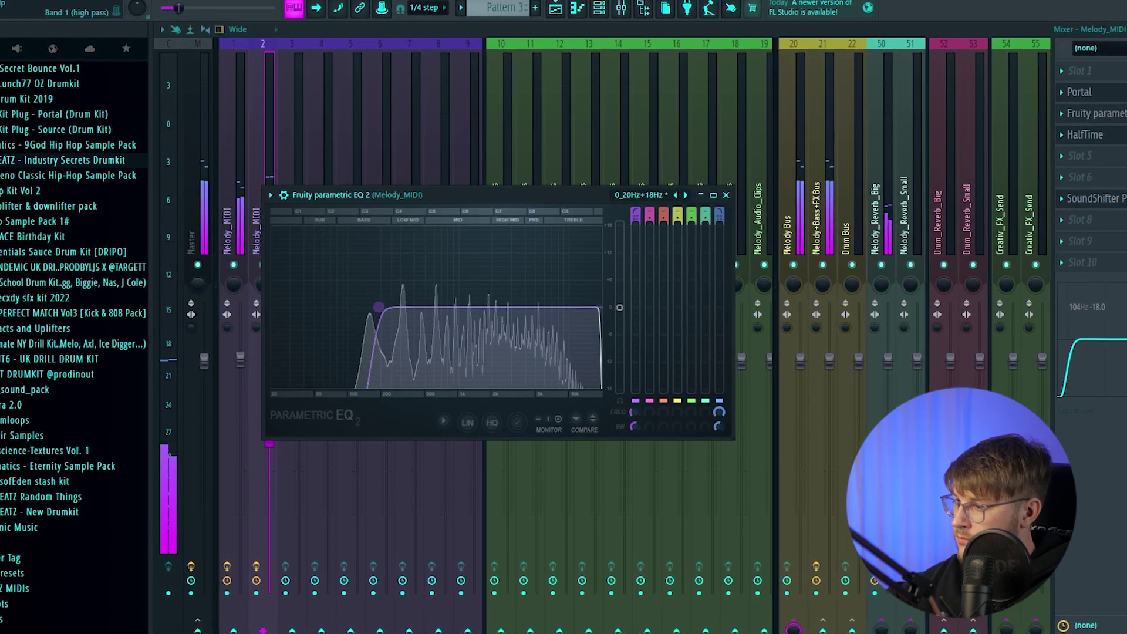
- Add a second 0_20Hz+18Hz Parametric EQ 2 with a raised low cut; open Atmosphere Synth's settings
click(1096, 223)
click(714, 50)
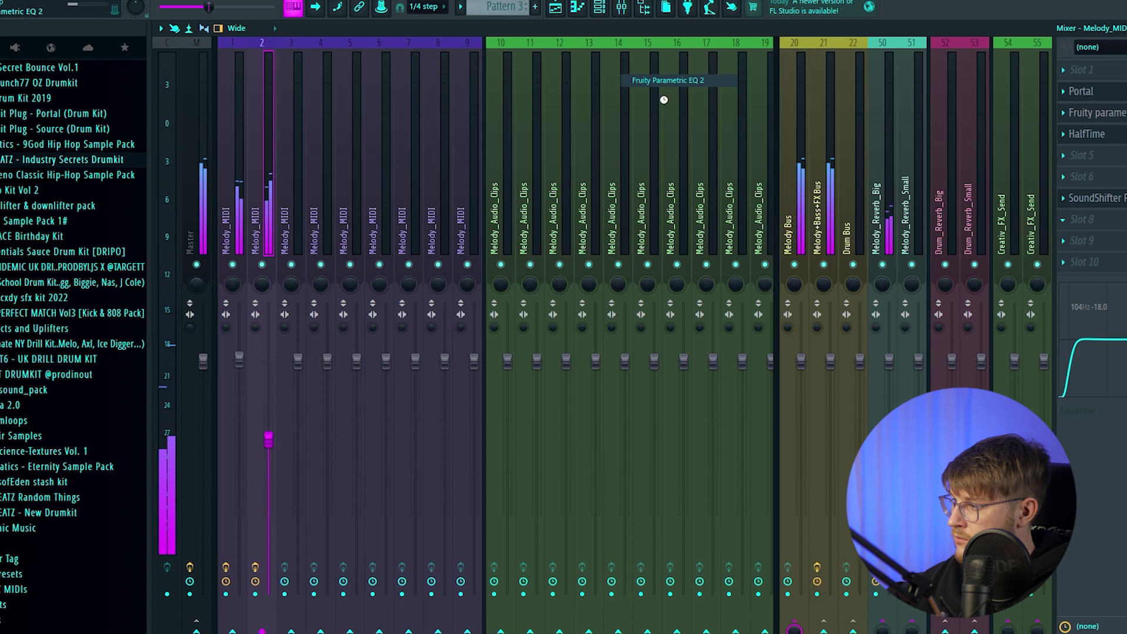
click(702, 212)
click(731, 181)
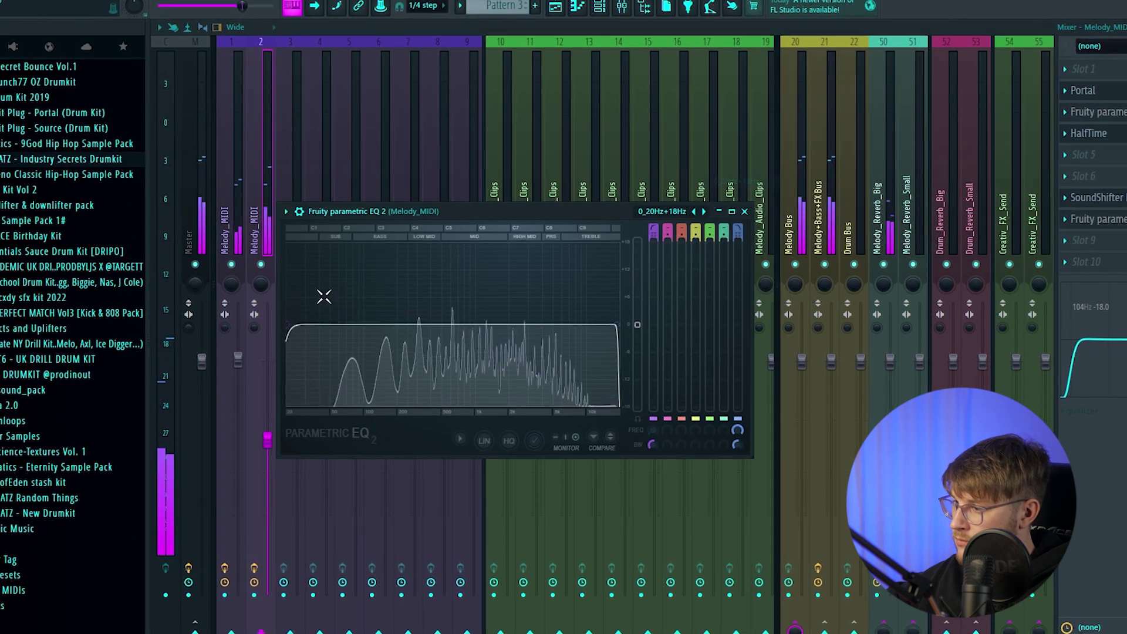
drag(289, 324, 392, 326)
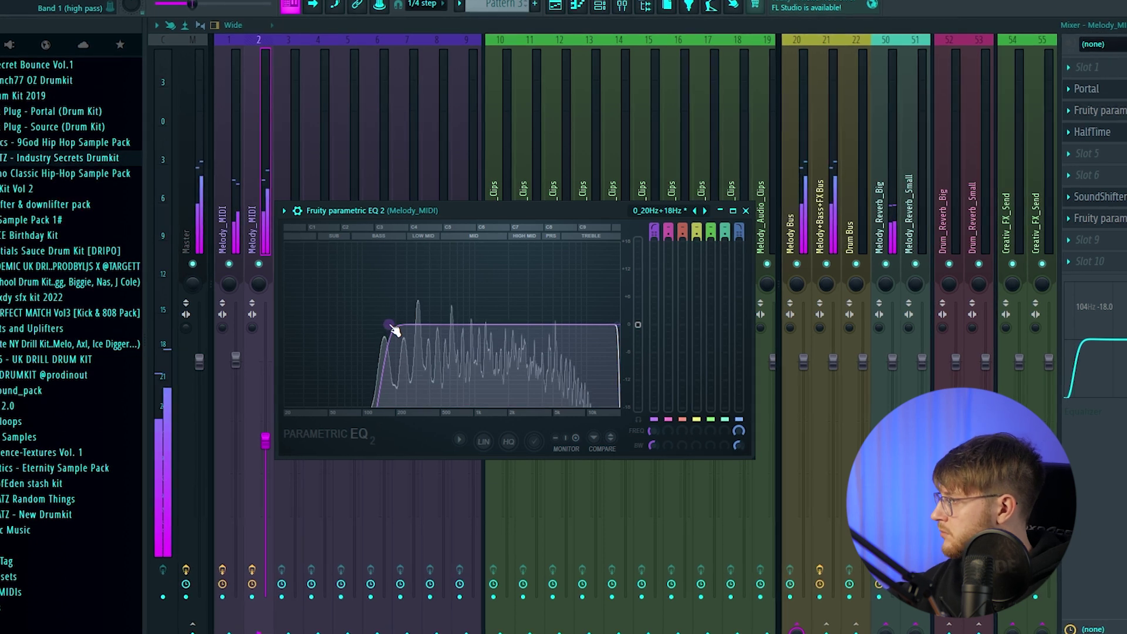
scroll(393, 329, down, 3)
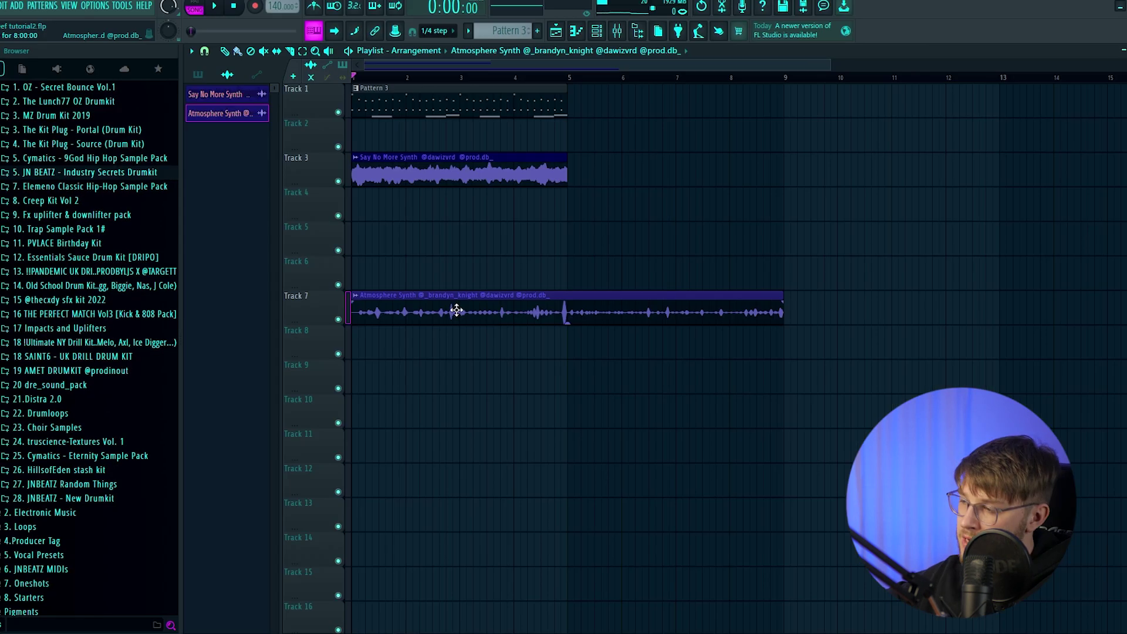
double_click(453, 310)
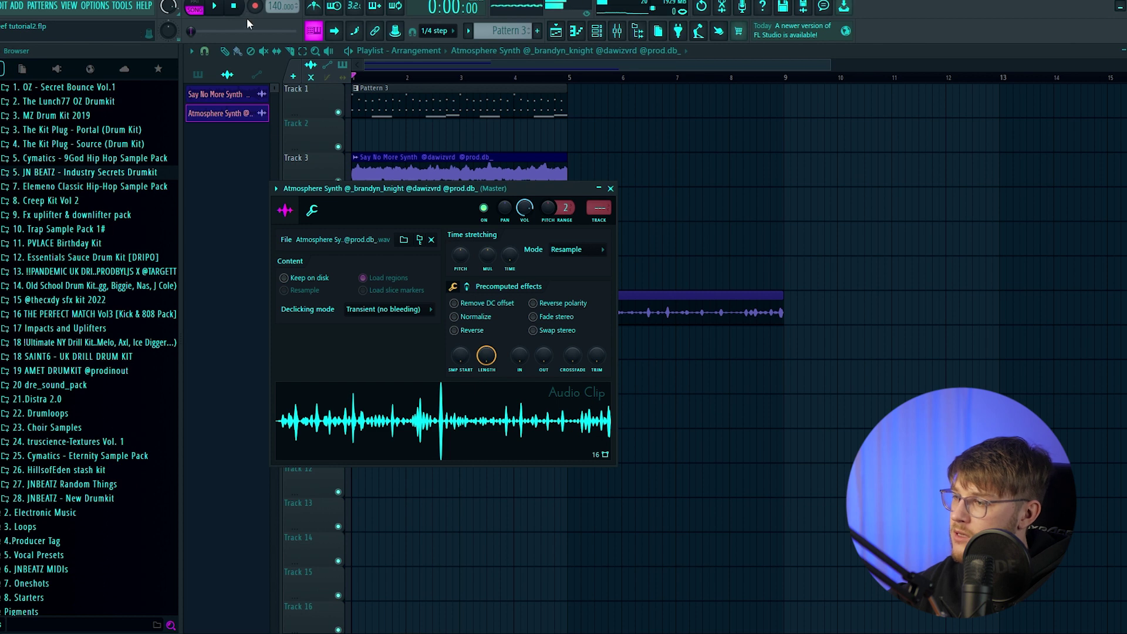
- Reverse the Atmosphere Synth clip's audio and replay from bar 1 to check it
key(Escape)
double_click(509, 311)
key(space)
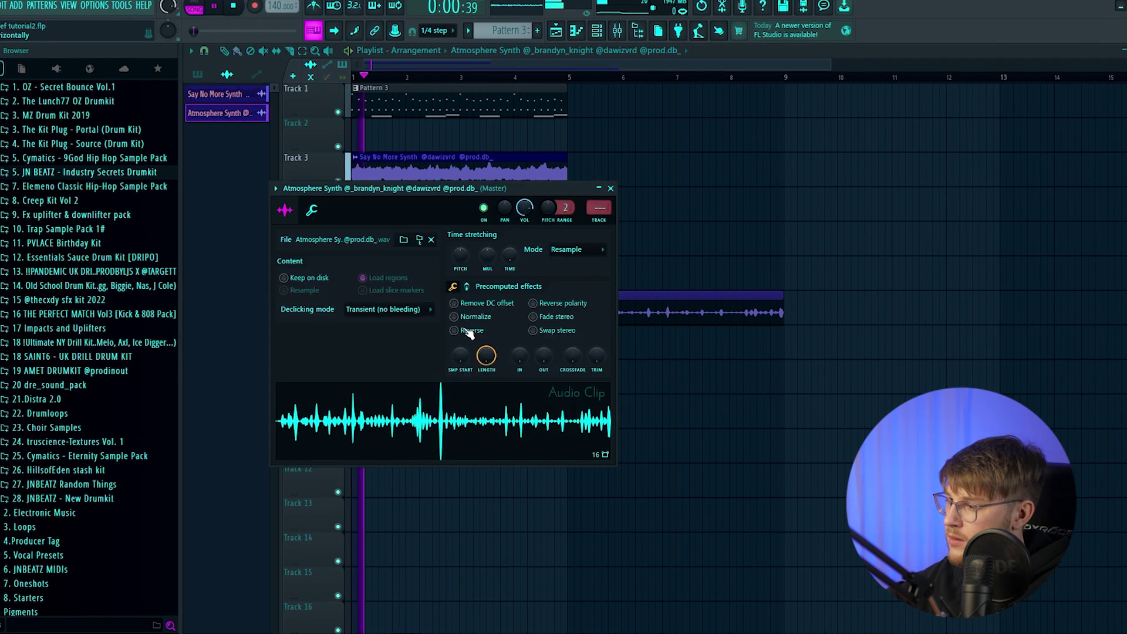
click(461, 326)
key(Escape)
click(358, 75)
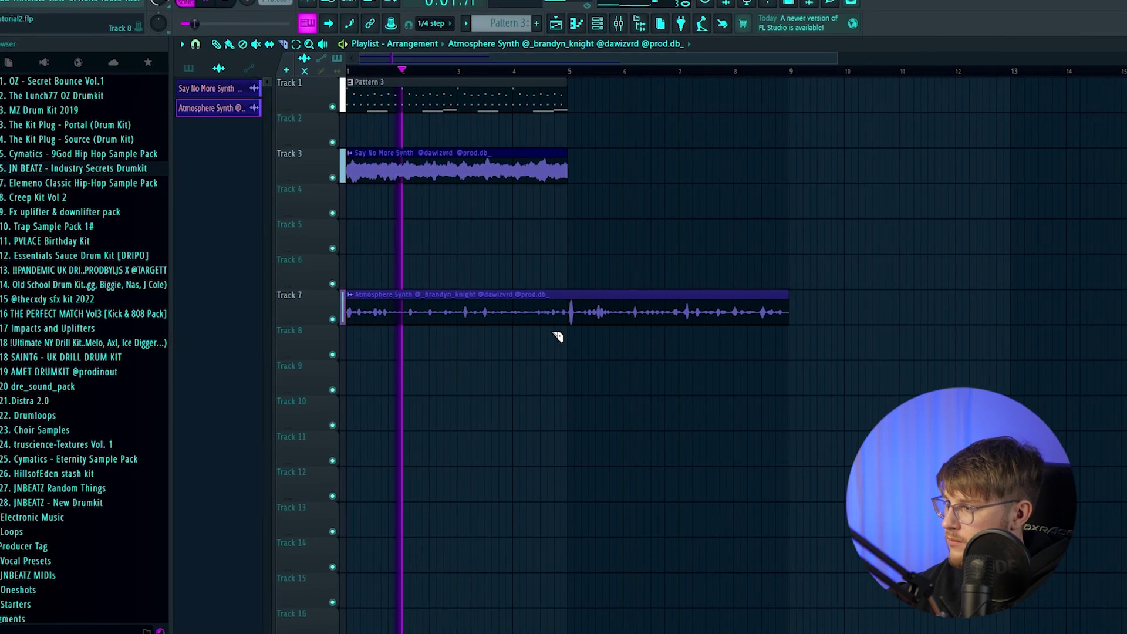
double_click(421, 303)
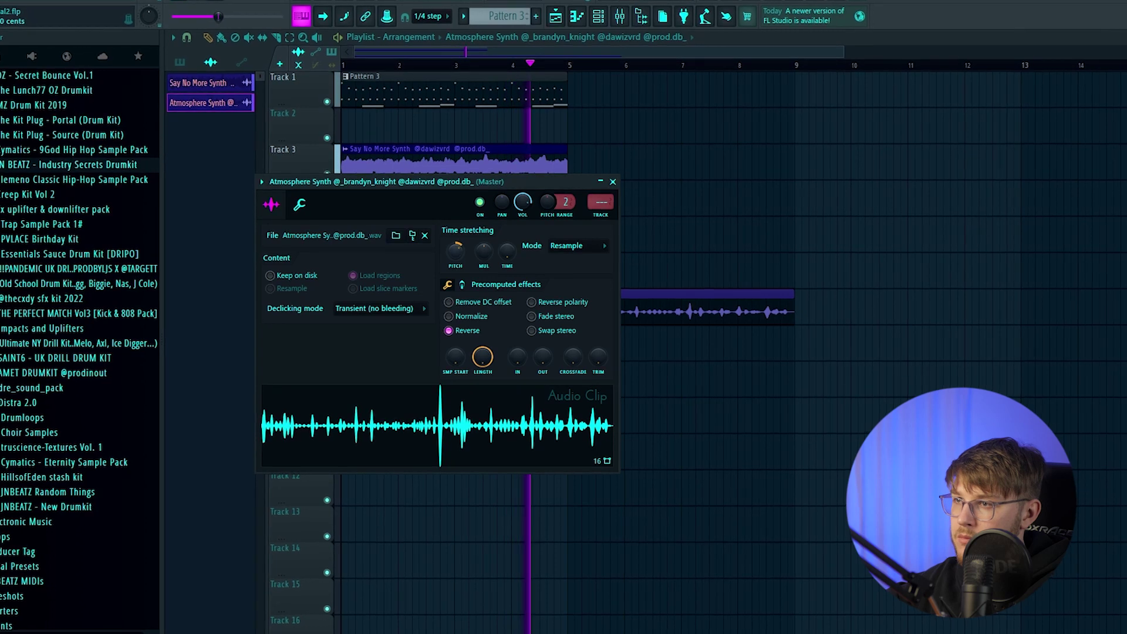
key(Escape)
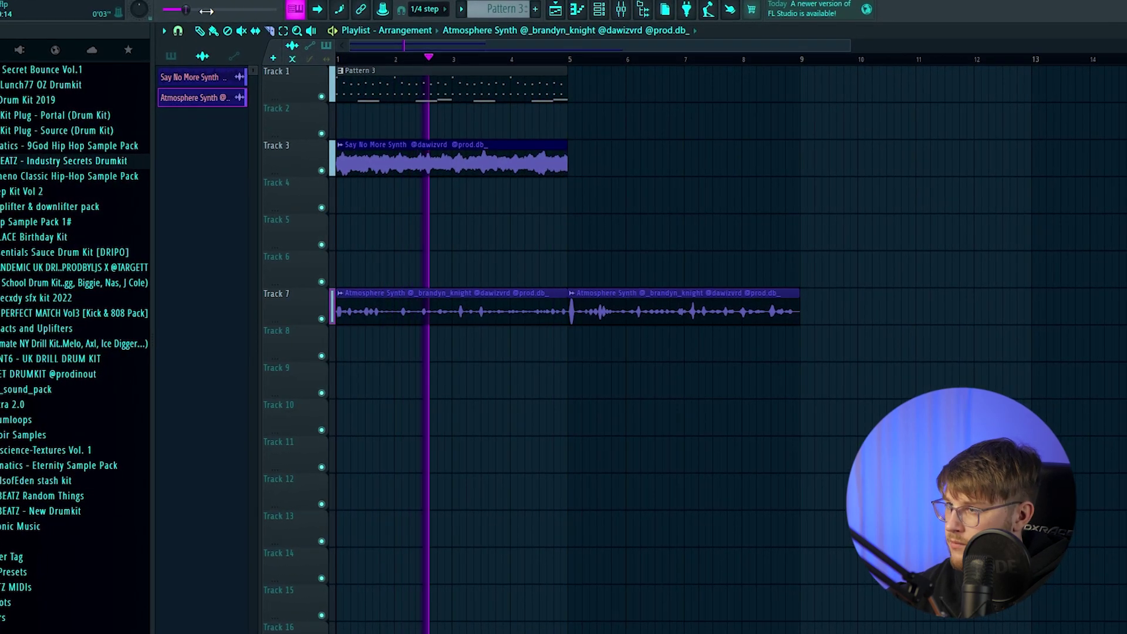
- Duplicate all clips through bar 9 and move the Atmosphere Synth clips to Track 4
key(ctrl+z)
key(ctrl+b)
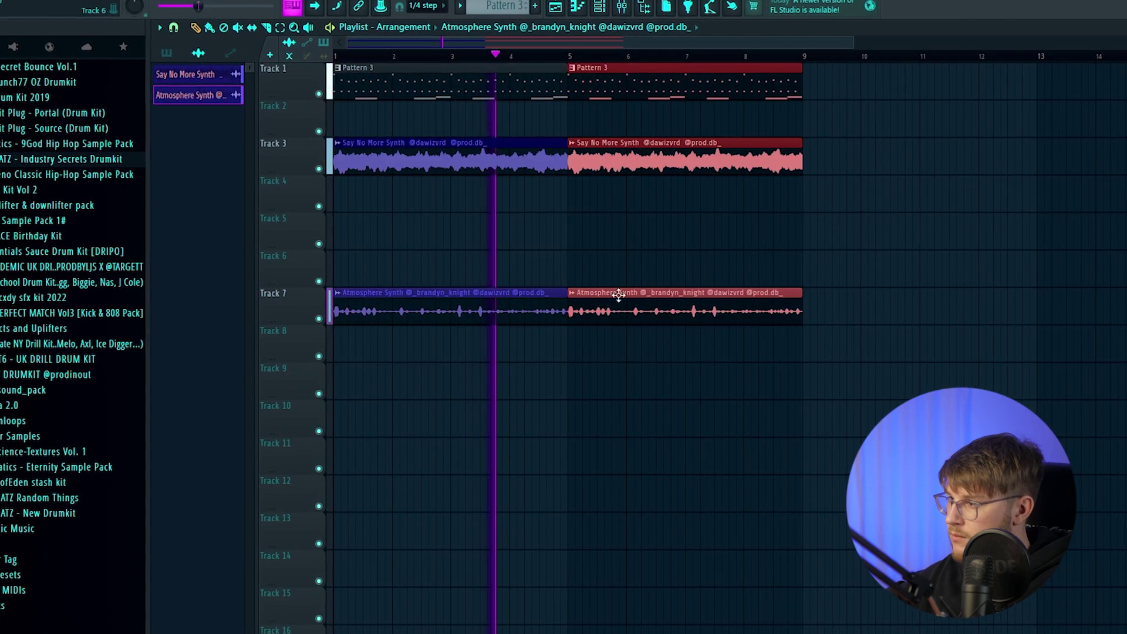
drag(905, 359, 423, 269)
key(shift+Up)
key(shift+Up)
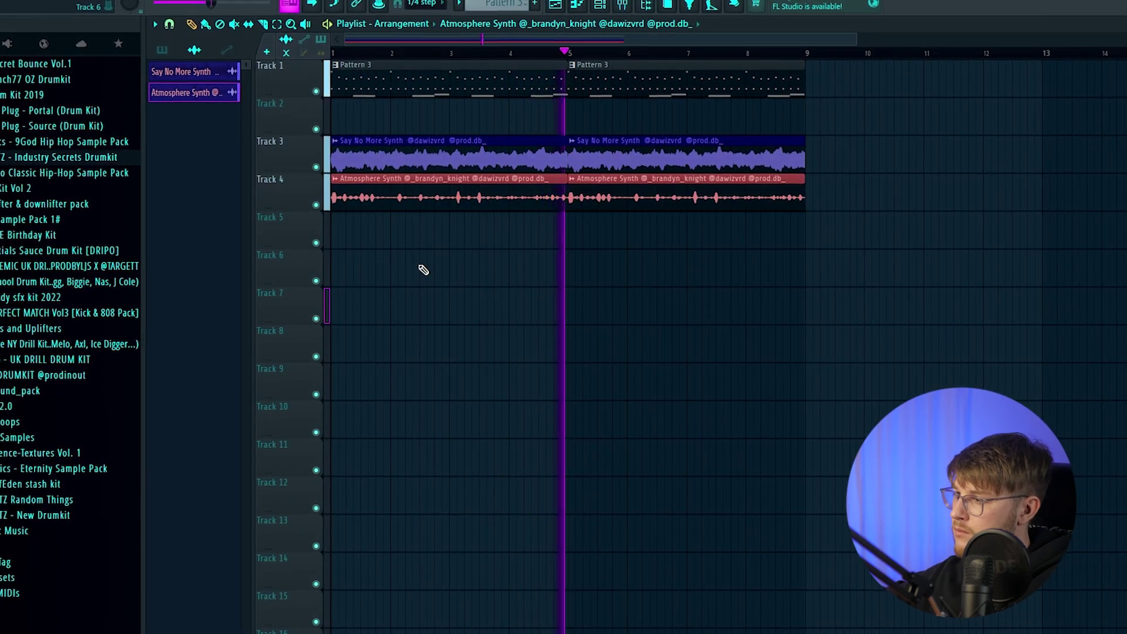
- Lower mixer insert 3's volume to -5.5 dB
key(F9)
click(316, 356)
drag(322, 361, 316, 409)
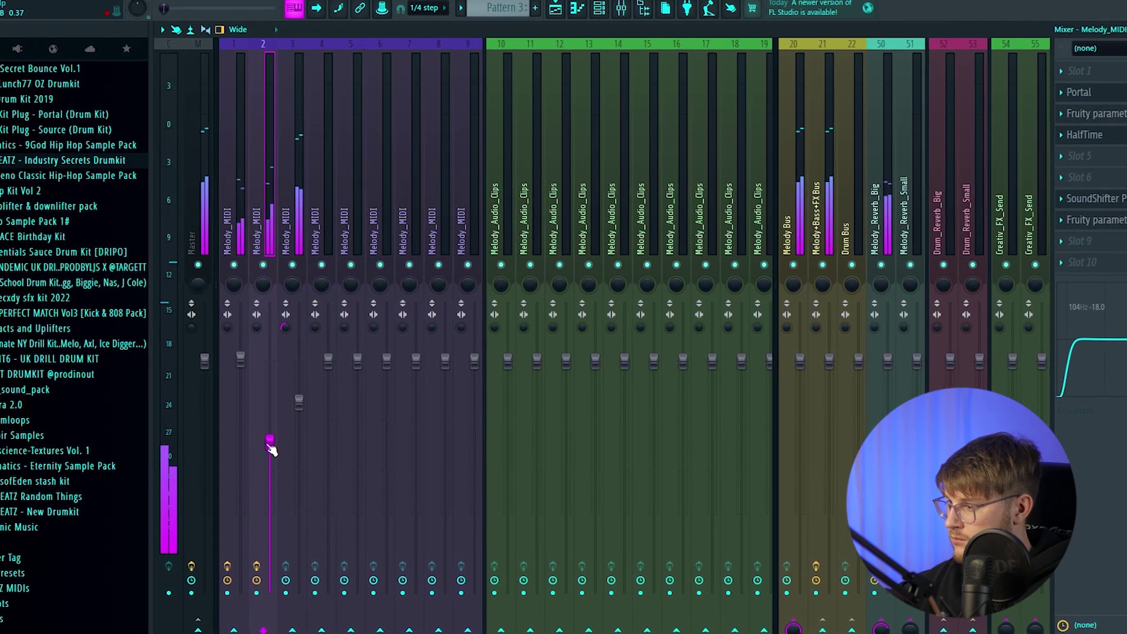
- Raise the Grond Bass envelope's HOLD so the sample sustains flat
click(555, 6)
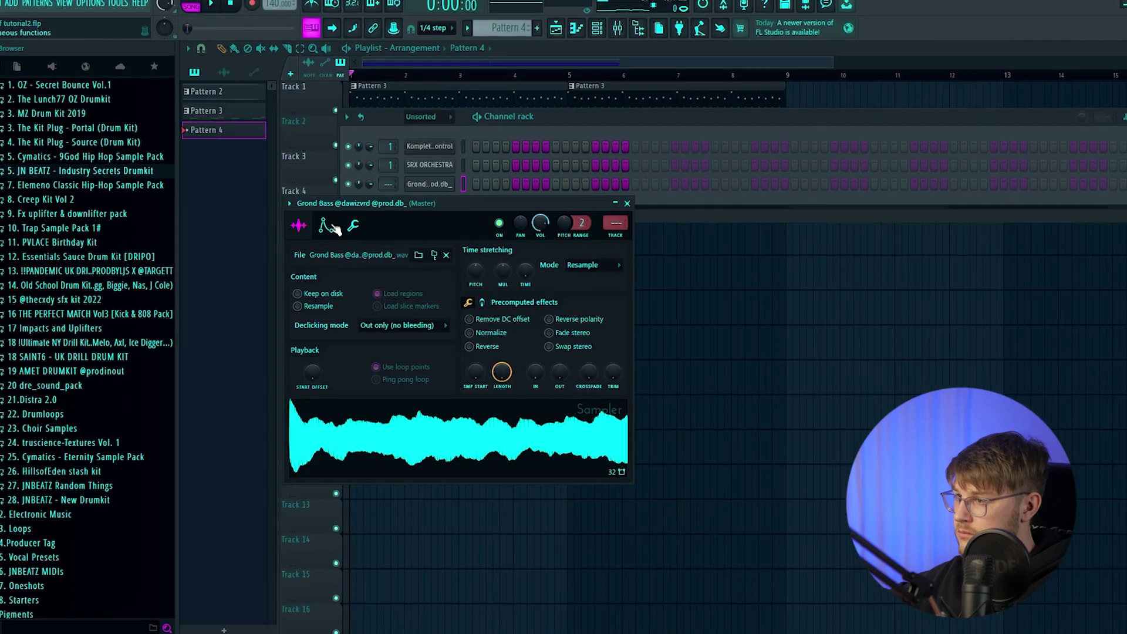
click(305, 216)
drag(331, 359, 323, 337)
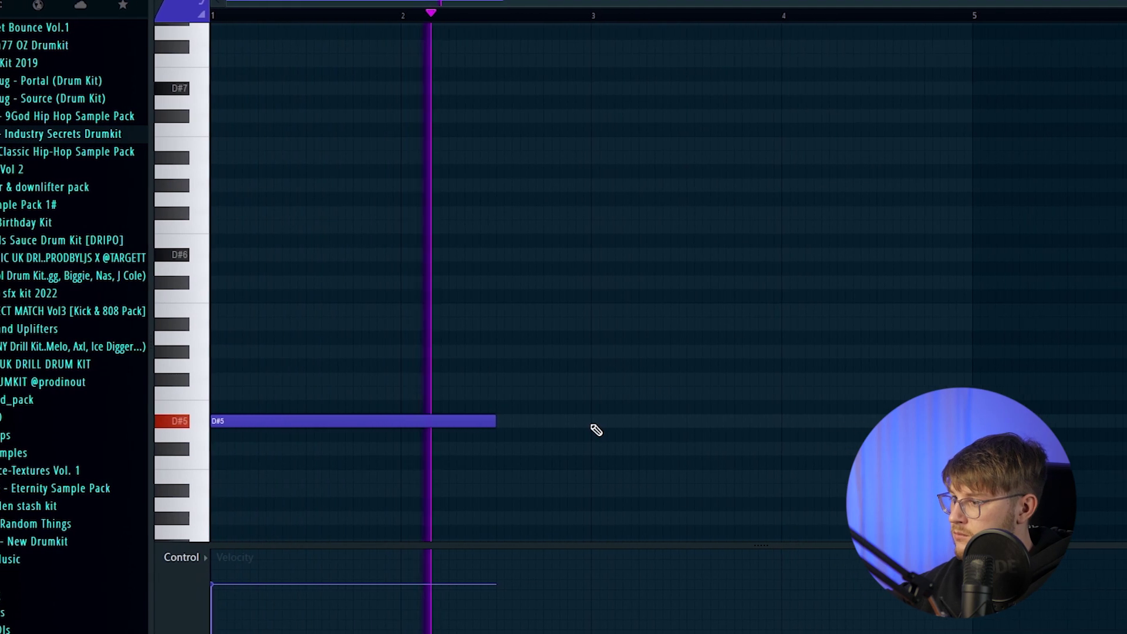
- Add a second D#5 note at bar 3 and an E5 note around bar 4.5
click(615, 423)
scroll(458, 422, down, 2)
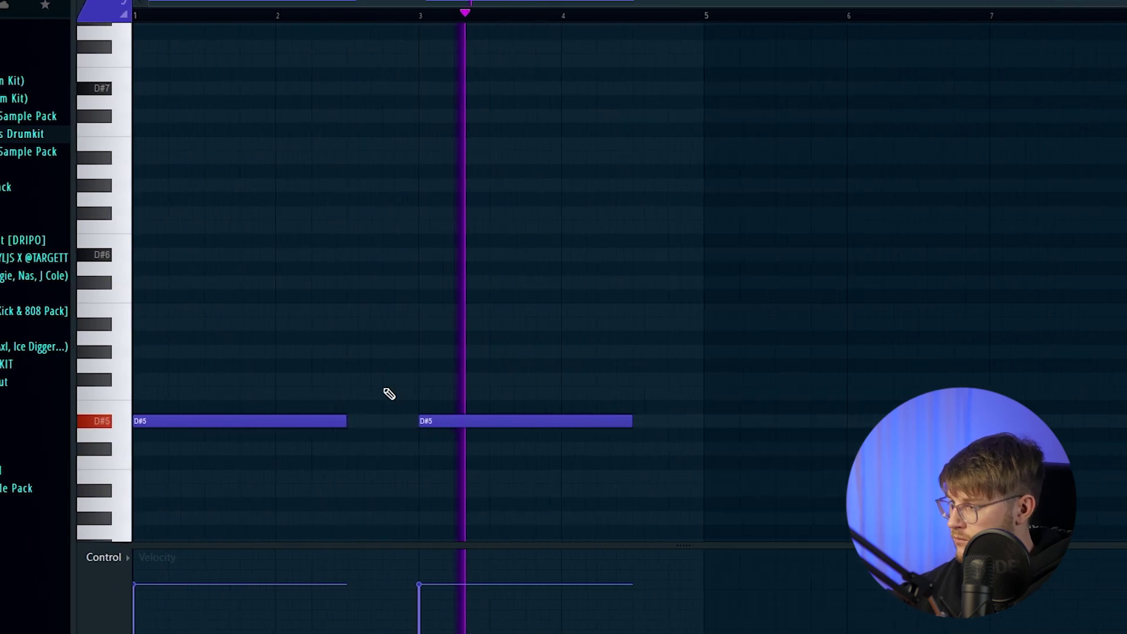
click(653, 407)
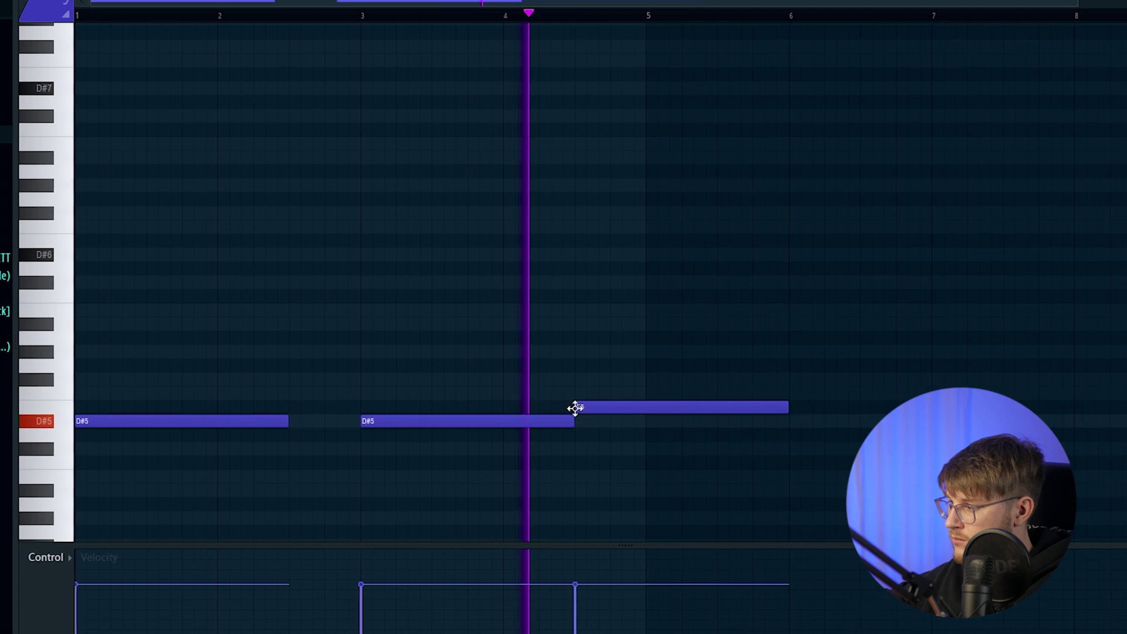
scroll(575, 407, up, 3)
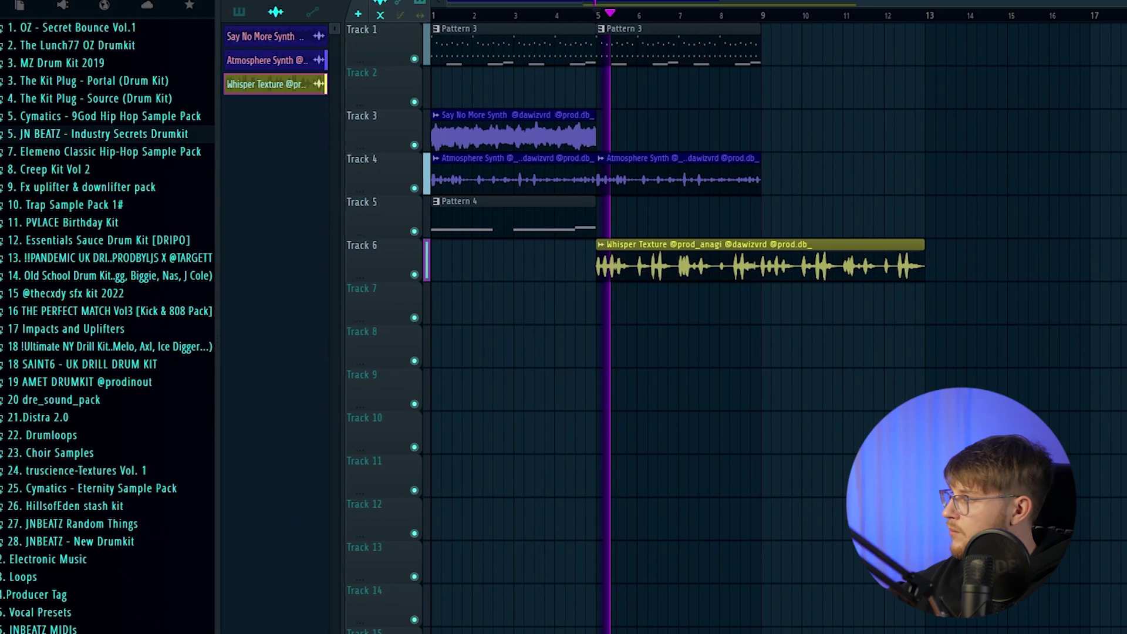
- Route the Whisper Texture channel to mixer track 5 in its channel settings
double_click(756, 267)
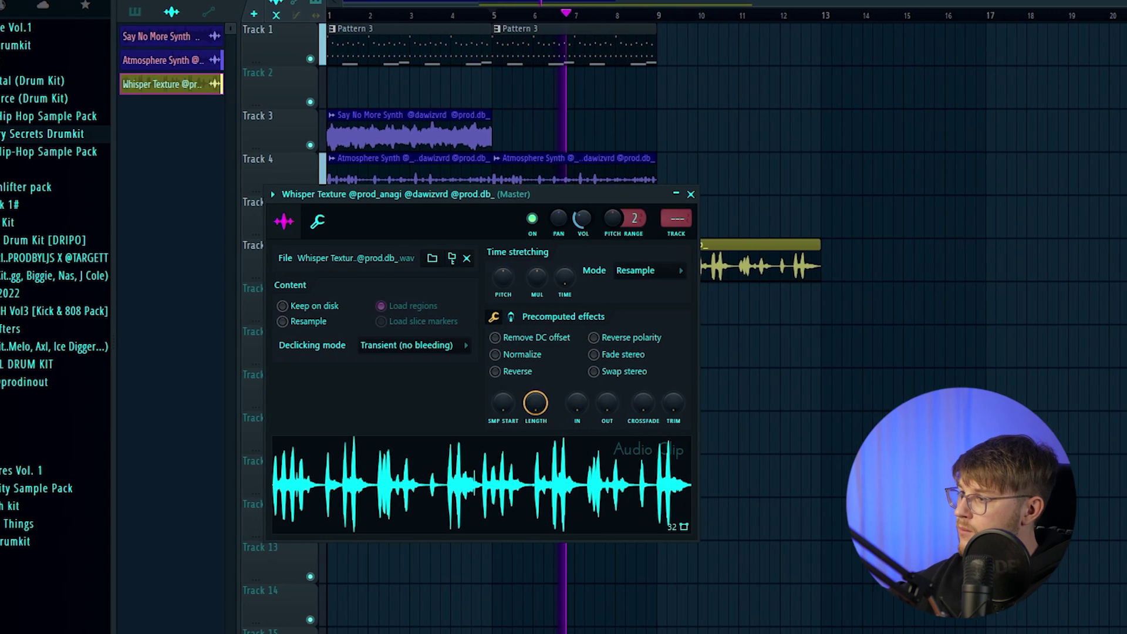
drag(602, 217, 635, 25)
key(Escape)
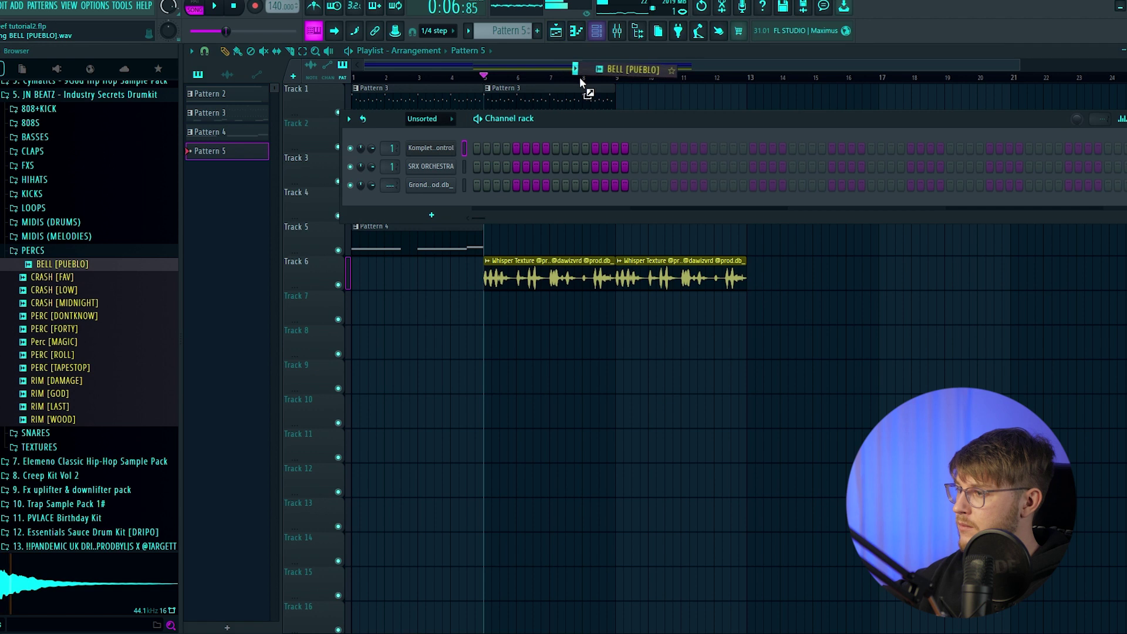
- Add BELL [PUEBLO] as a new channel and open its piano roll
drag(425, 198, 428, 205)
right_click(429, 208)
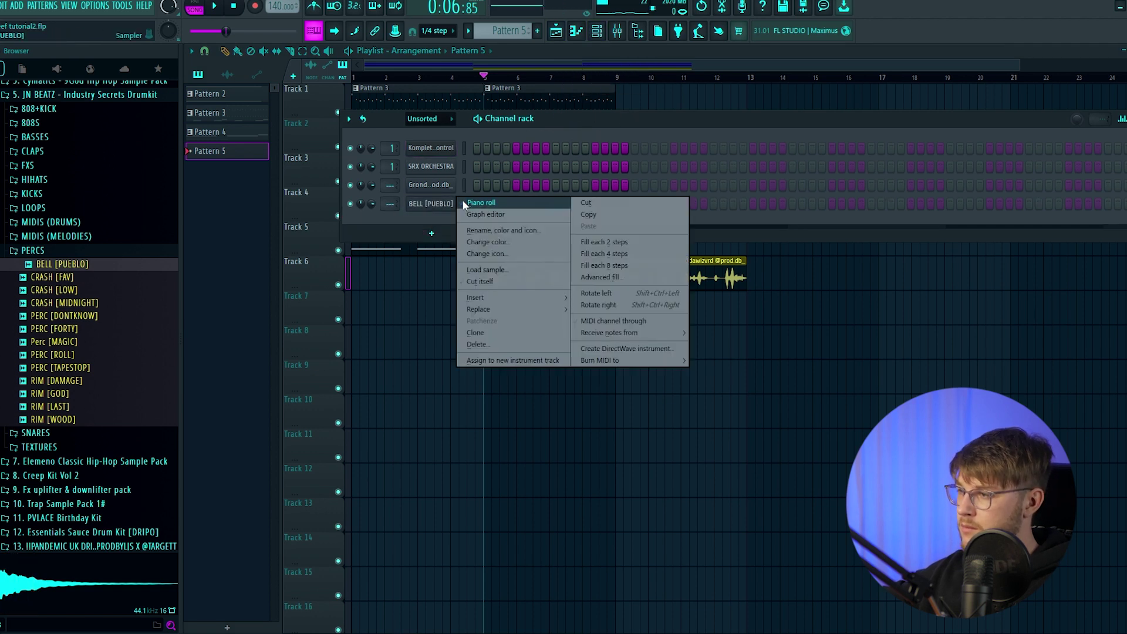
click(463, 201)
drag(225, 409, 46, 387)
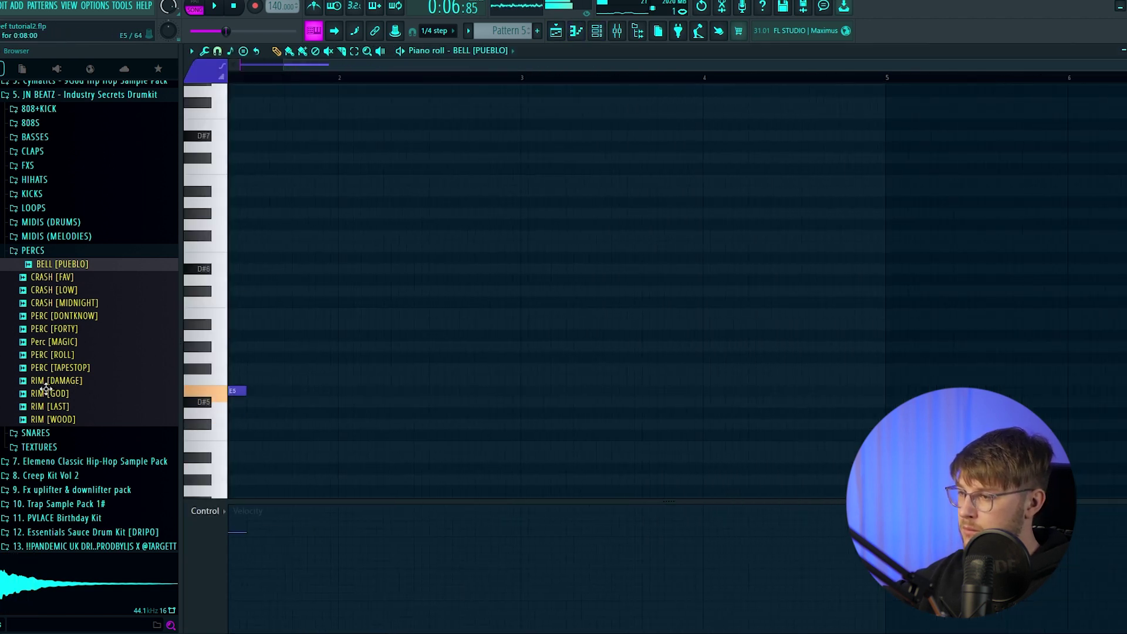
click(617, 30)
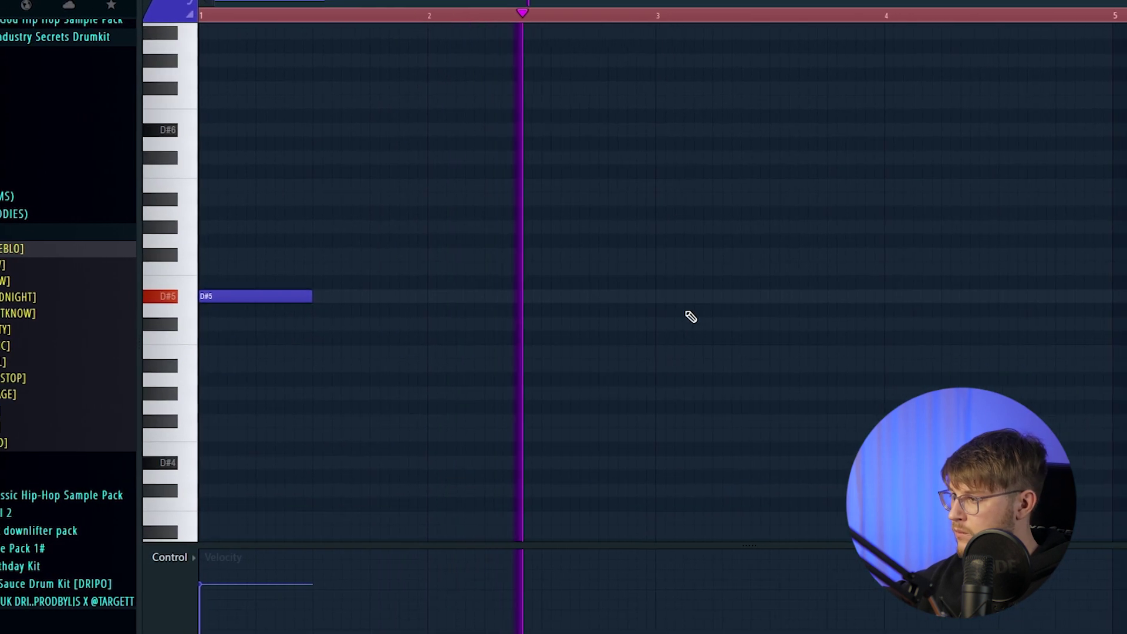
- Draw a D#5 note near bar 3.75 and an E5 around bar 4.5, then select the E5
click(761, 296)
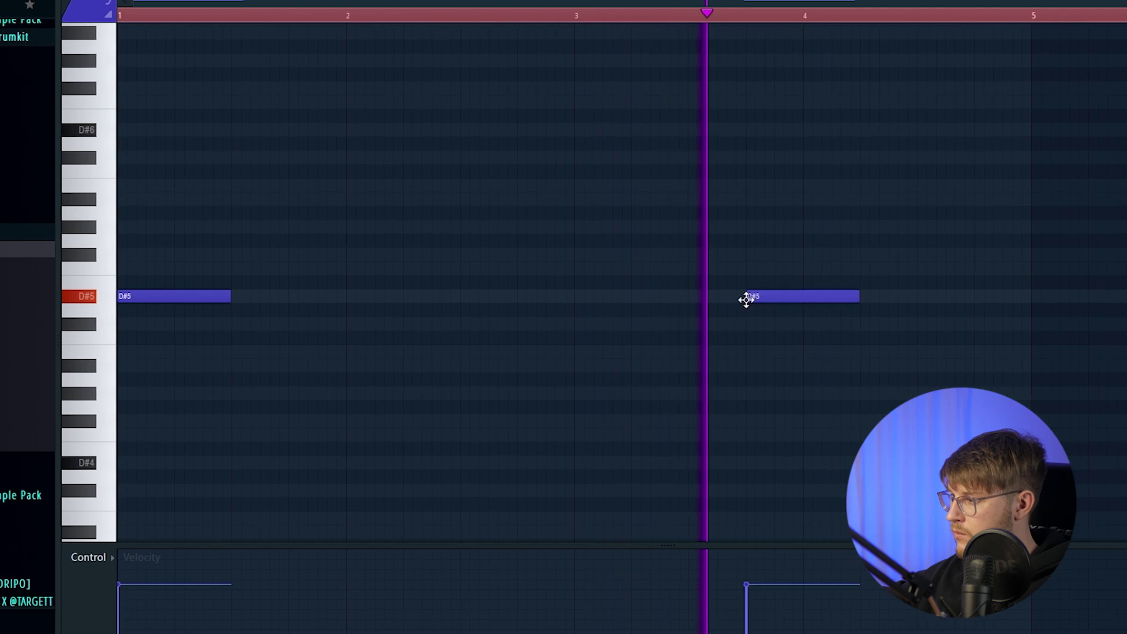
scroll(673, 327, down, 2)
click(640, 283)
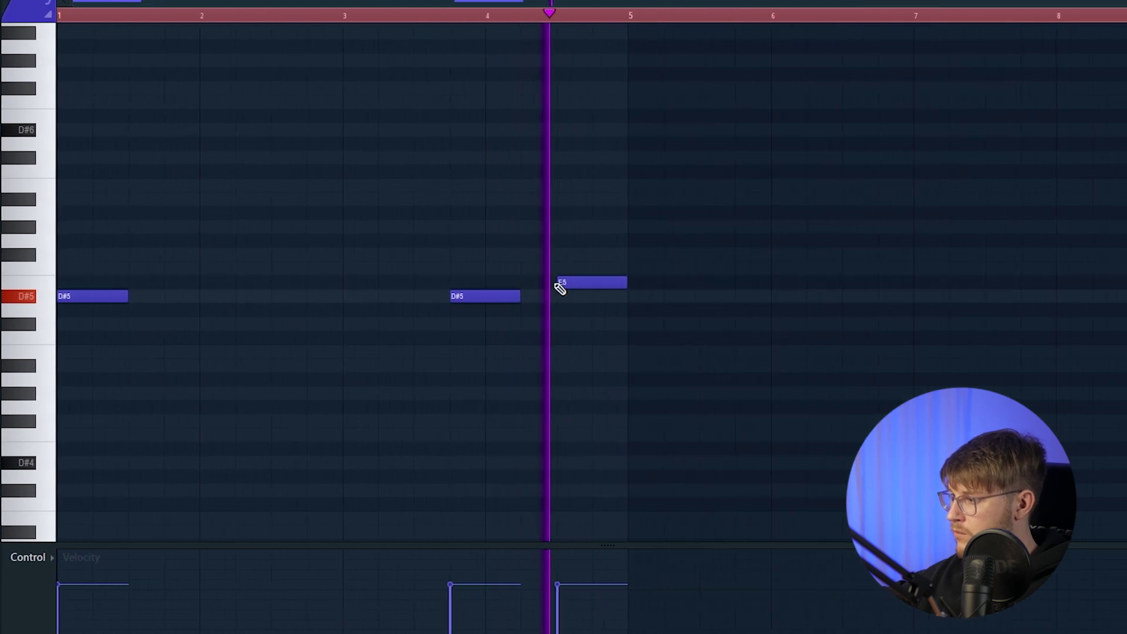
scroll(543, 305, up, 2)
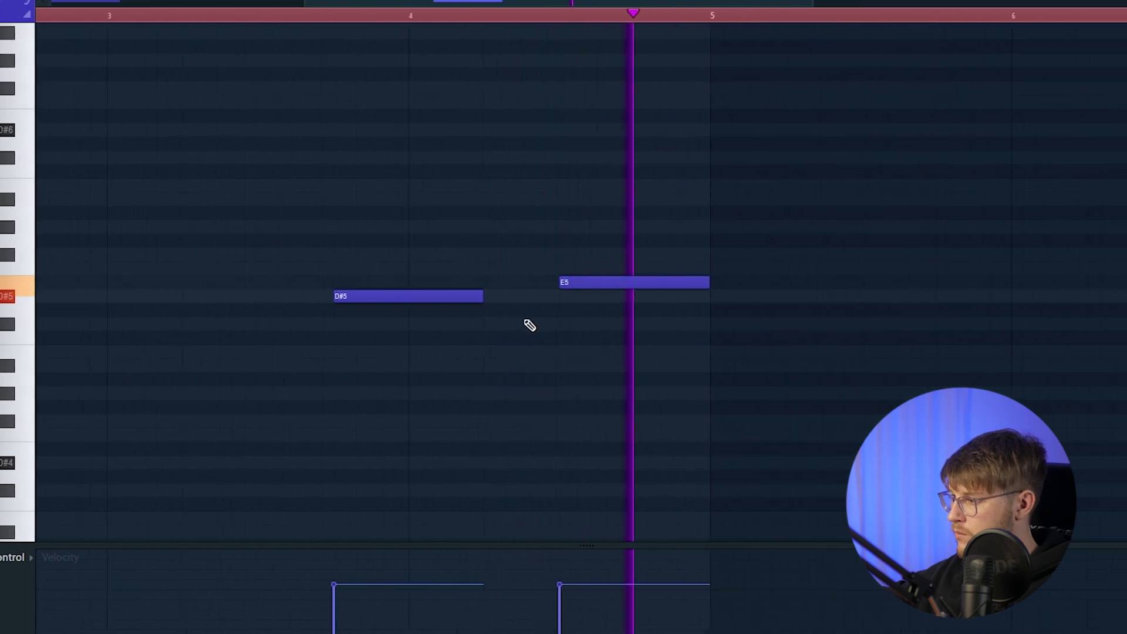
scroll(531, 328, down, 2)
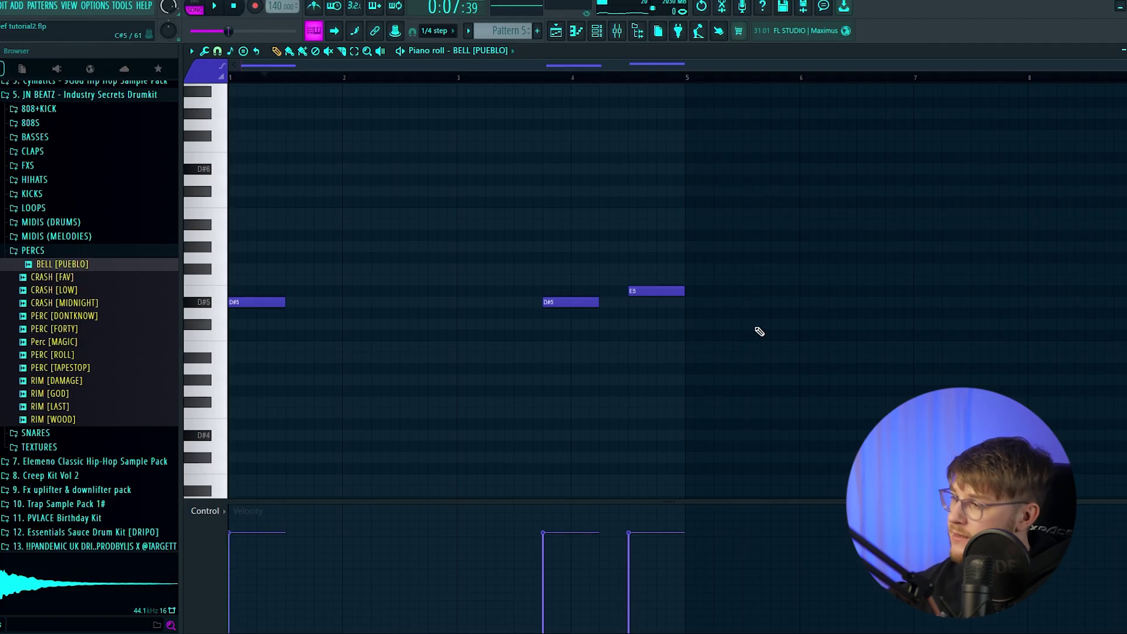
drag(759, 331, 635, 273)
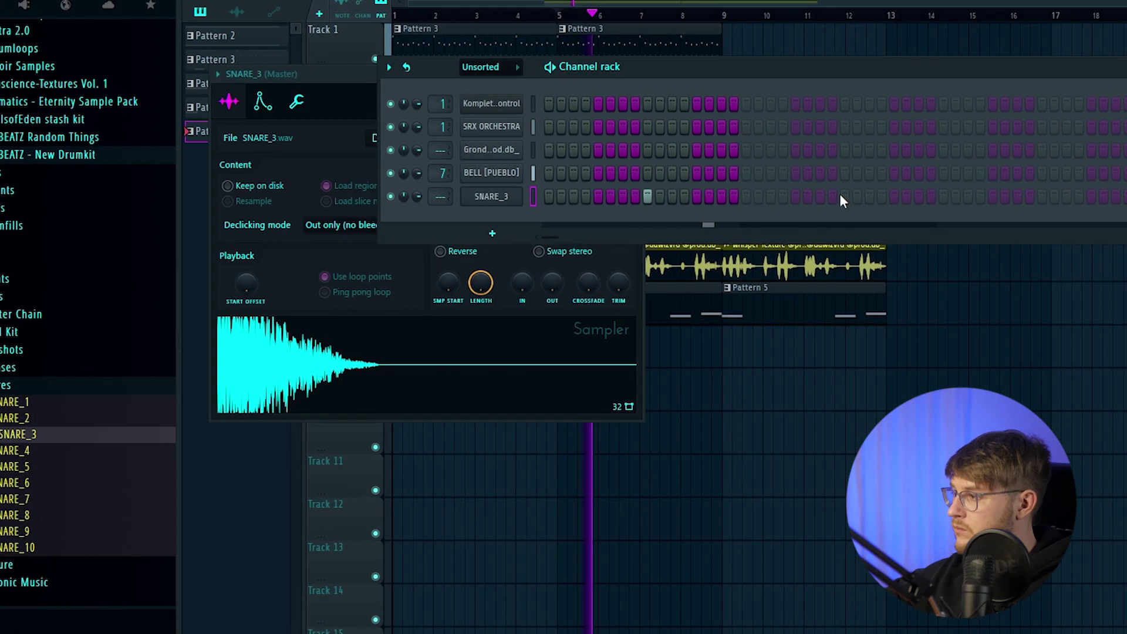
- Place SNARE_3 hits on step 9 and the matching later step, the third beat of each bar
click(885, 196)
click(999, 196)
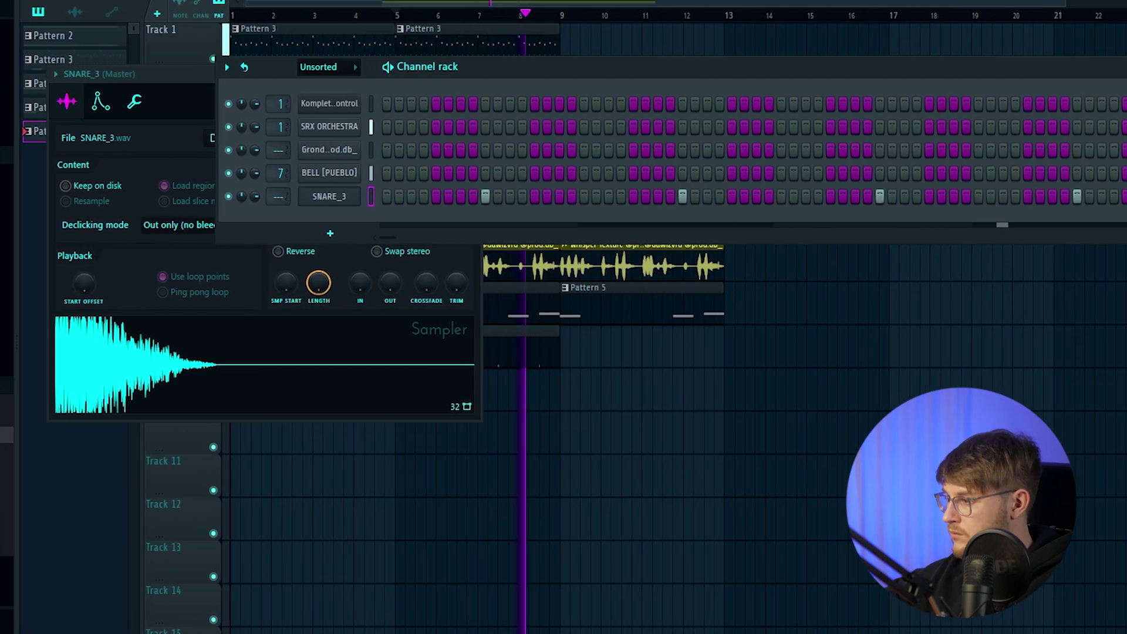
key(F5)
- Place another Pattern 6 clip at bar 9 and add HIHAT [FLAME] as a new channel
click(522, 350)
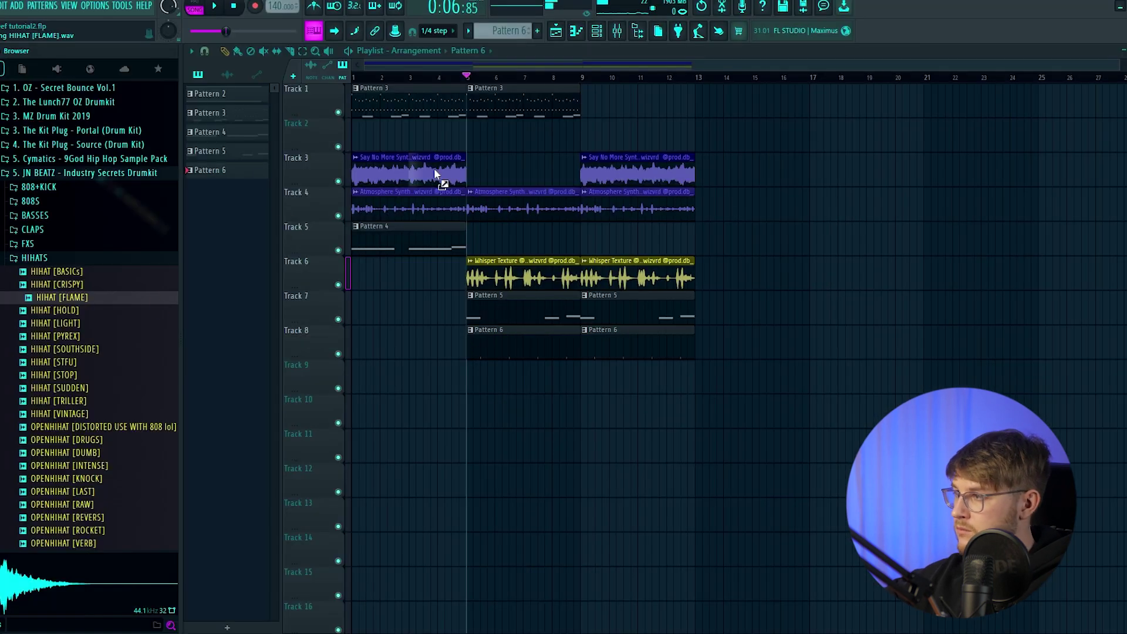
click(597, 30)
drag(427, 236, 427, 237)
- In the HIHAT [FLAME] piano roll, draw hi-hats with fast rolls and rising velocity ramps
key(F7)
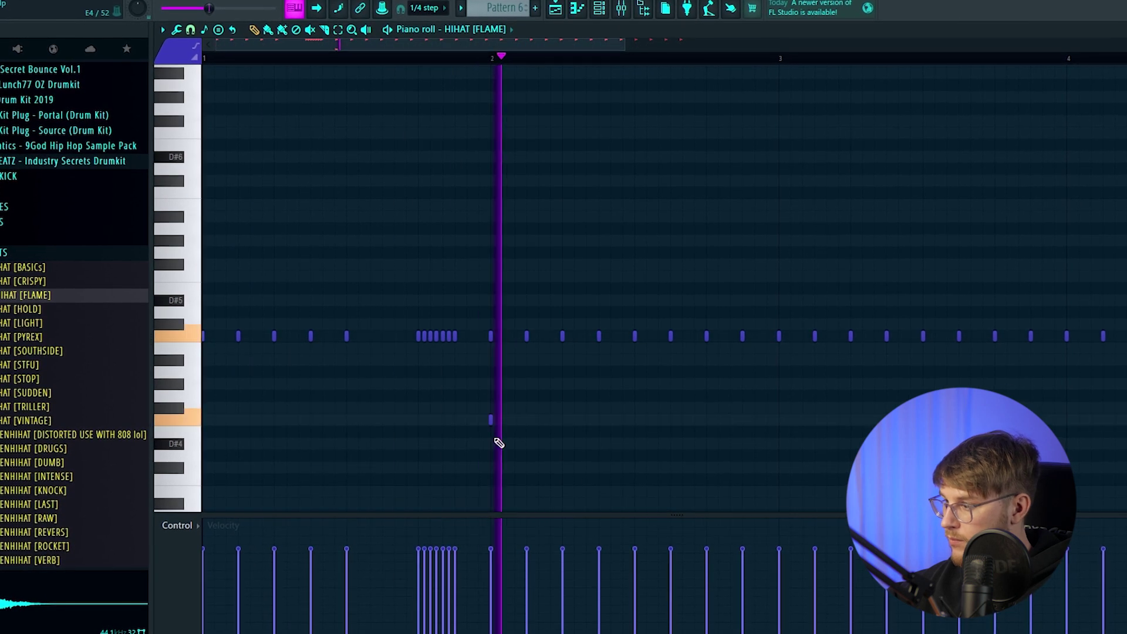
scroll(499, 443, up, 3)
scroll(483, 423, down, 3)
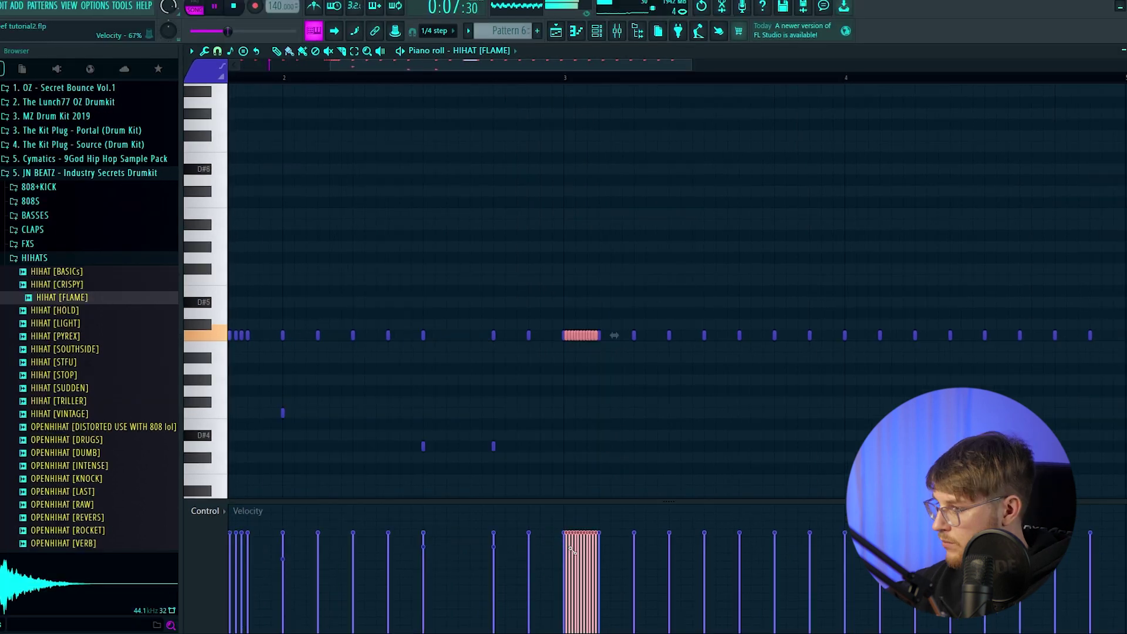
scroll(694, 445, up, 4)
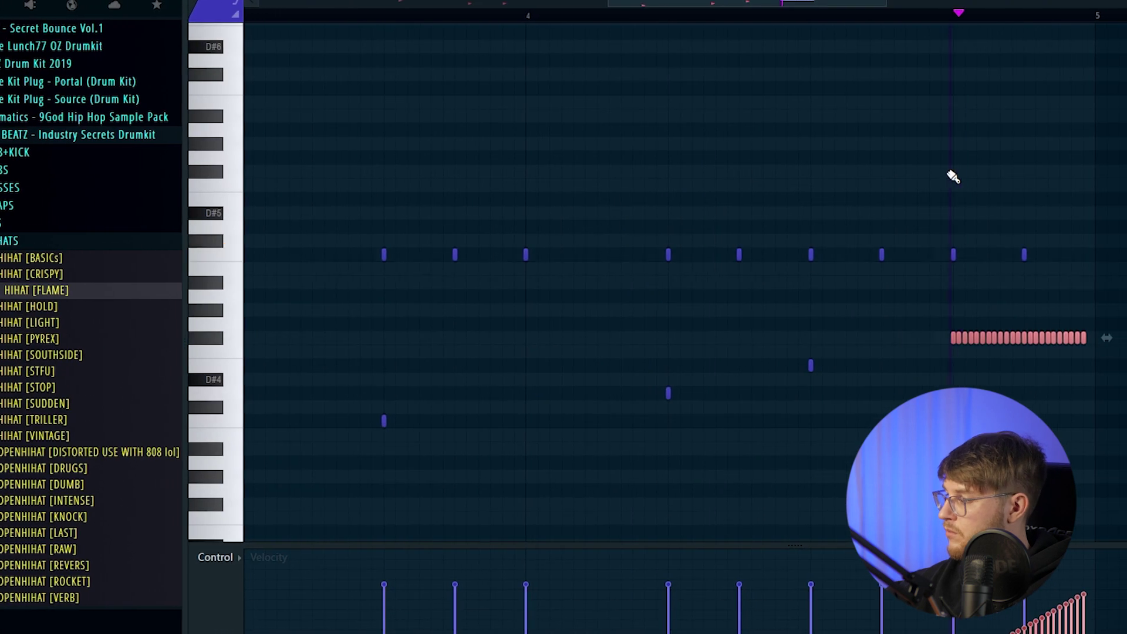
scroll(968, 276, down, 4)
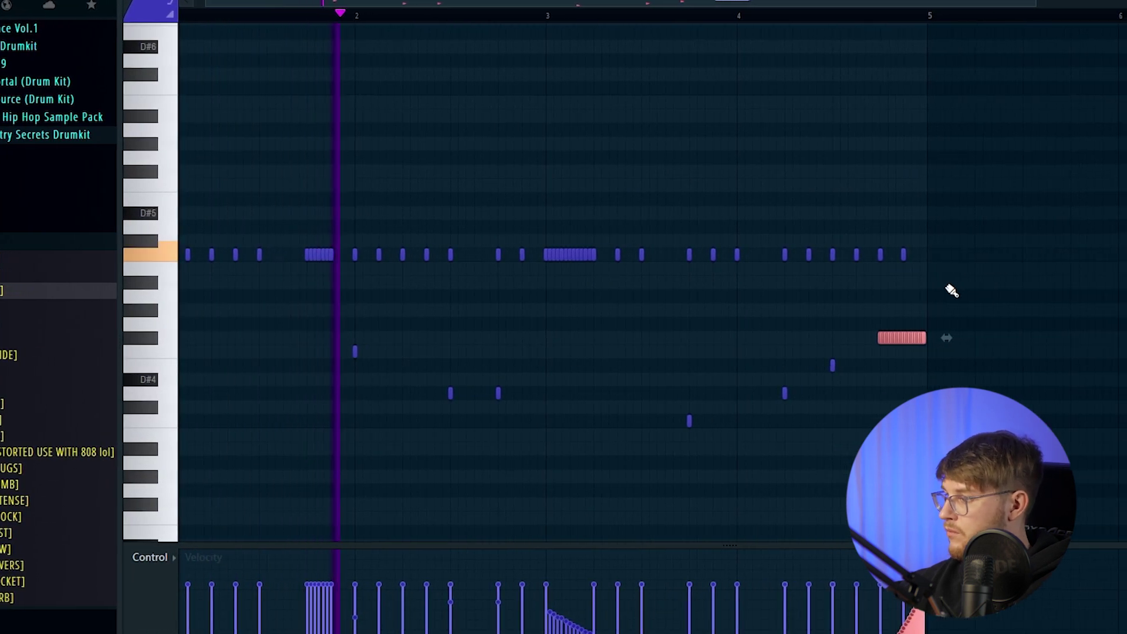
click(997, 290)
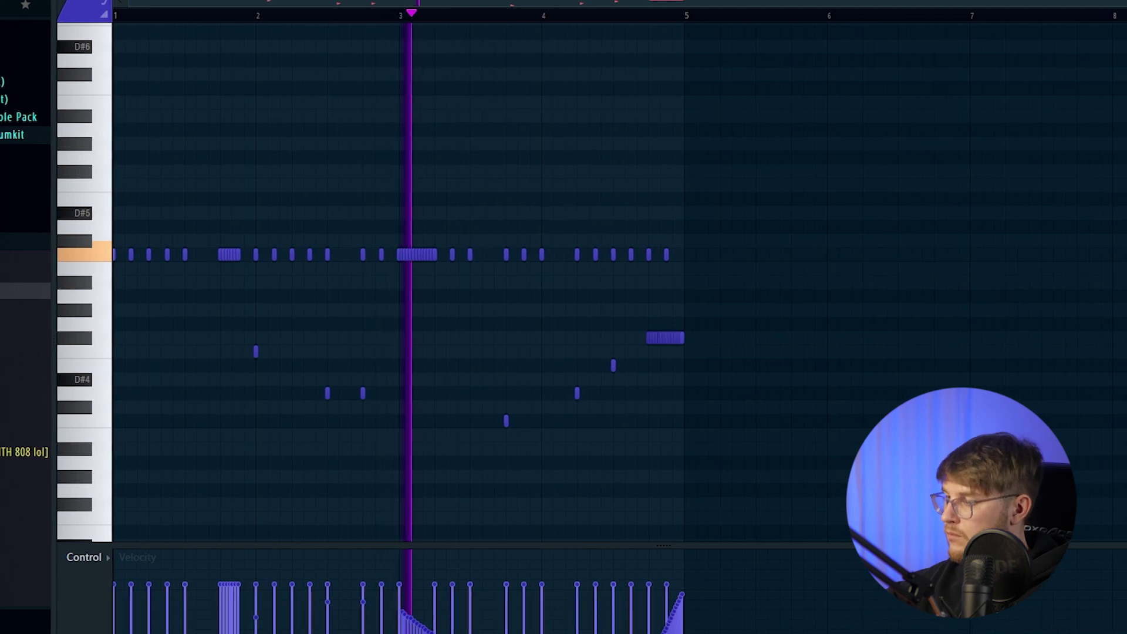
key(F5)
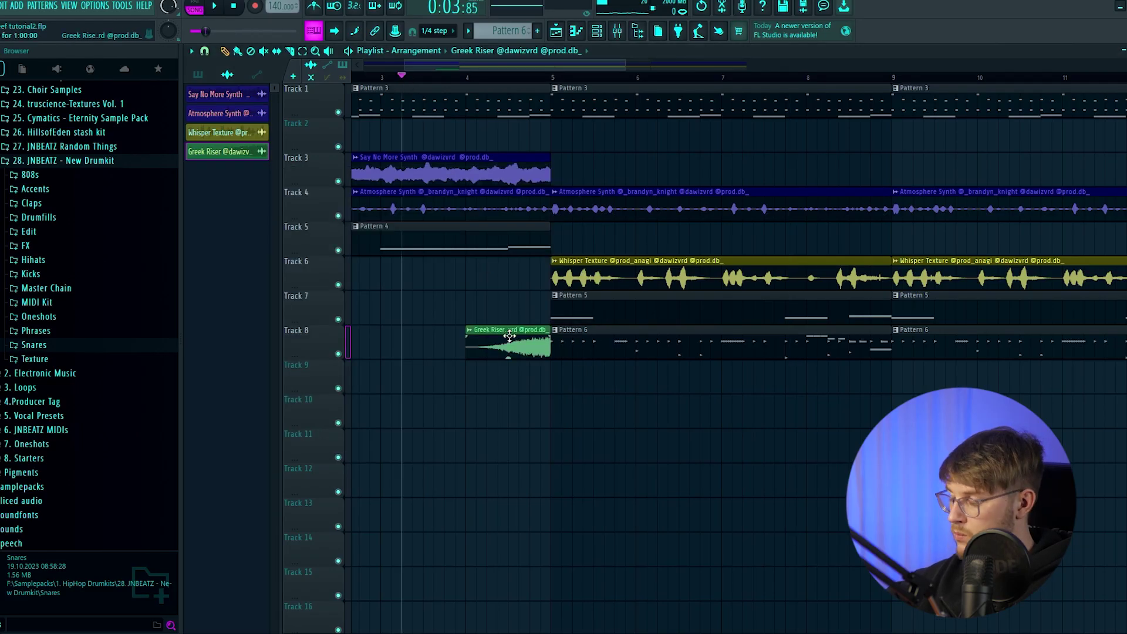
- Lower the VOL knob in the Greek Riser channel settings
double_click(508, 335)
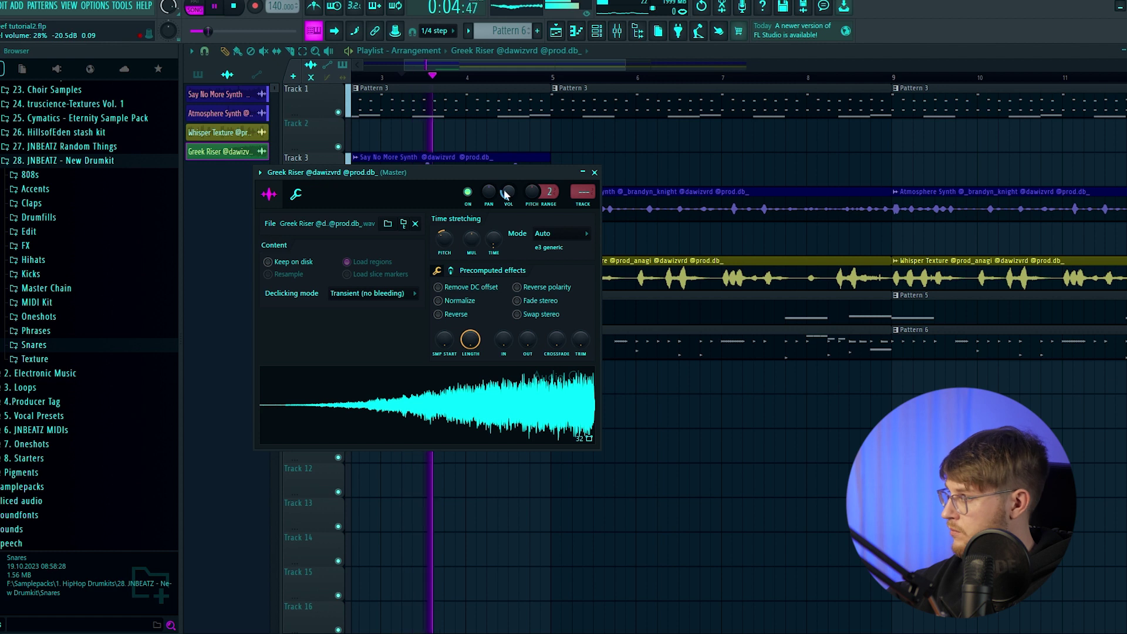
key(Escape)
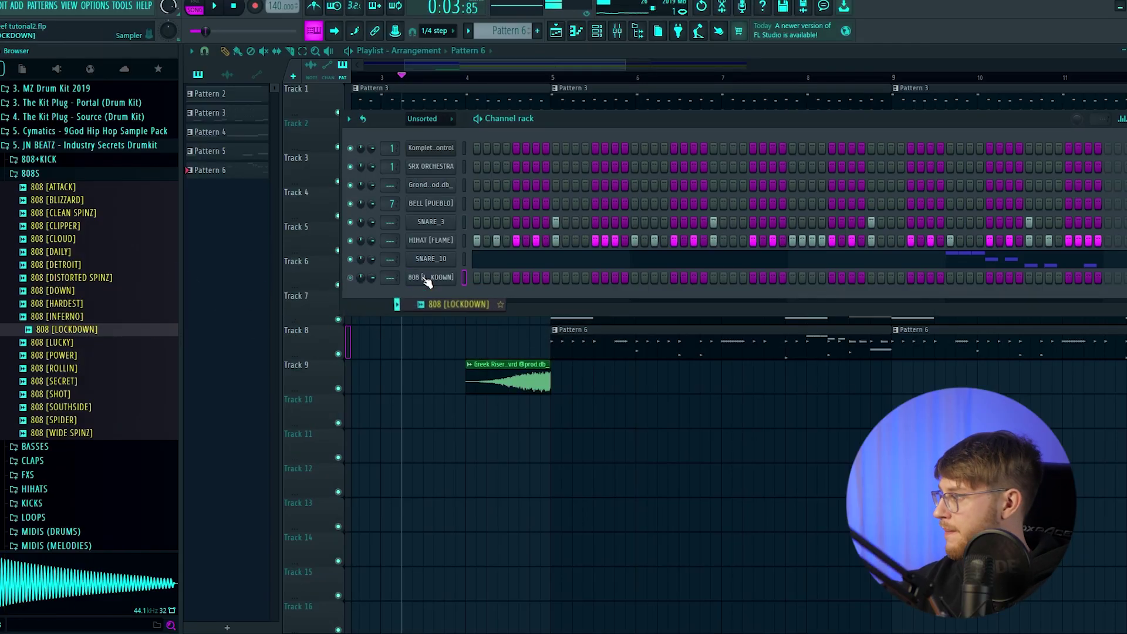
- Bring up the empty piano roll for the 808 [LOCKDOWN] channel
key(F7)
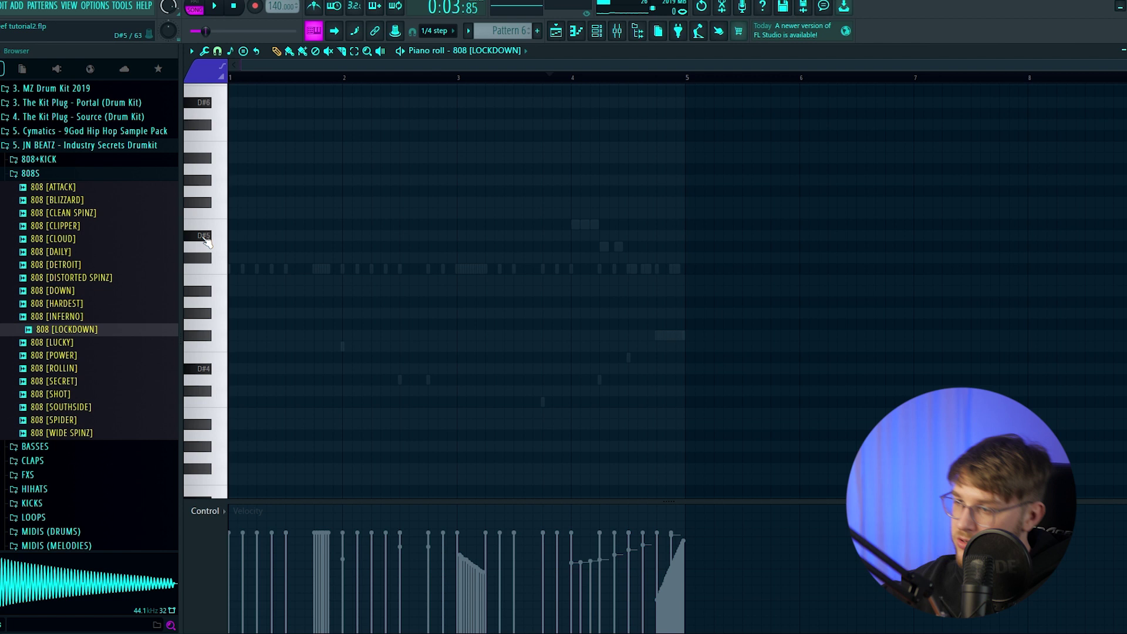